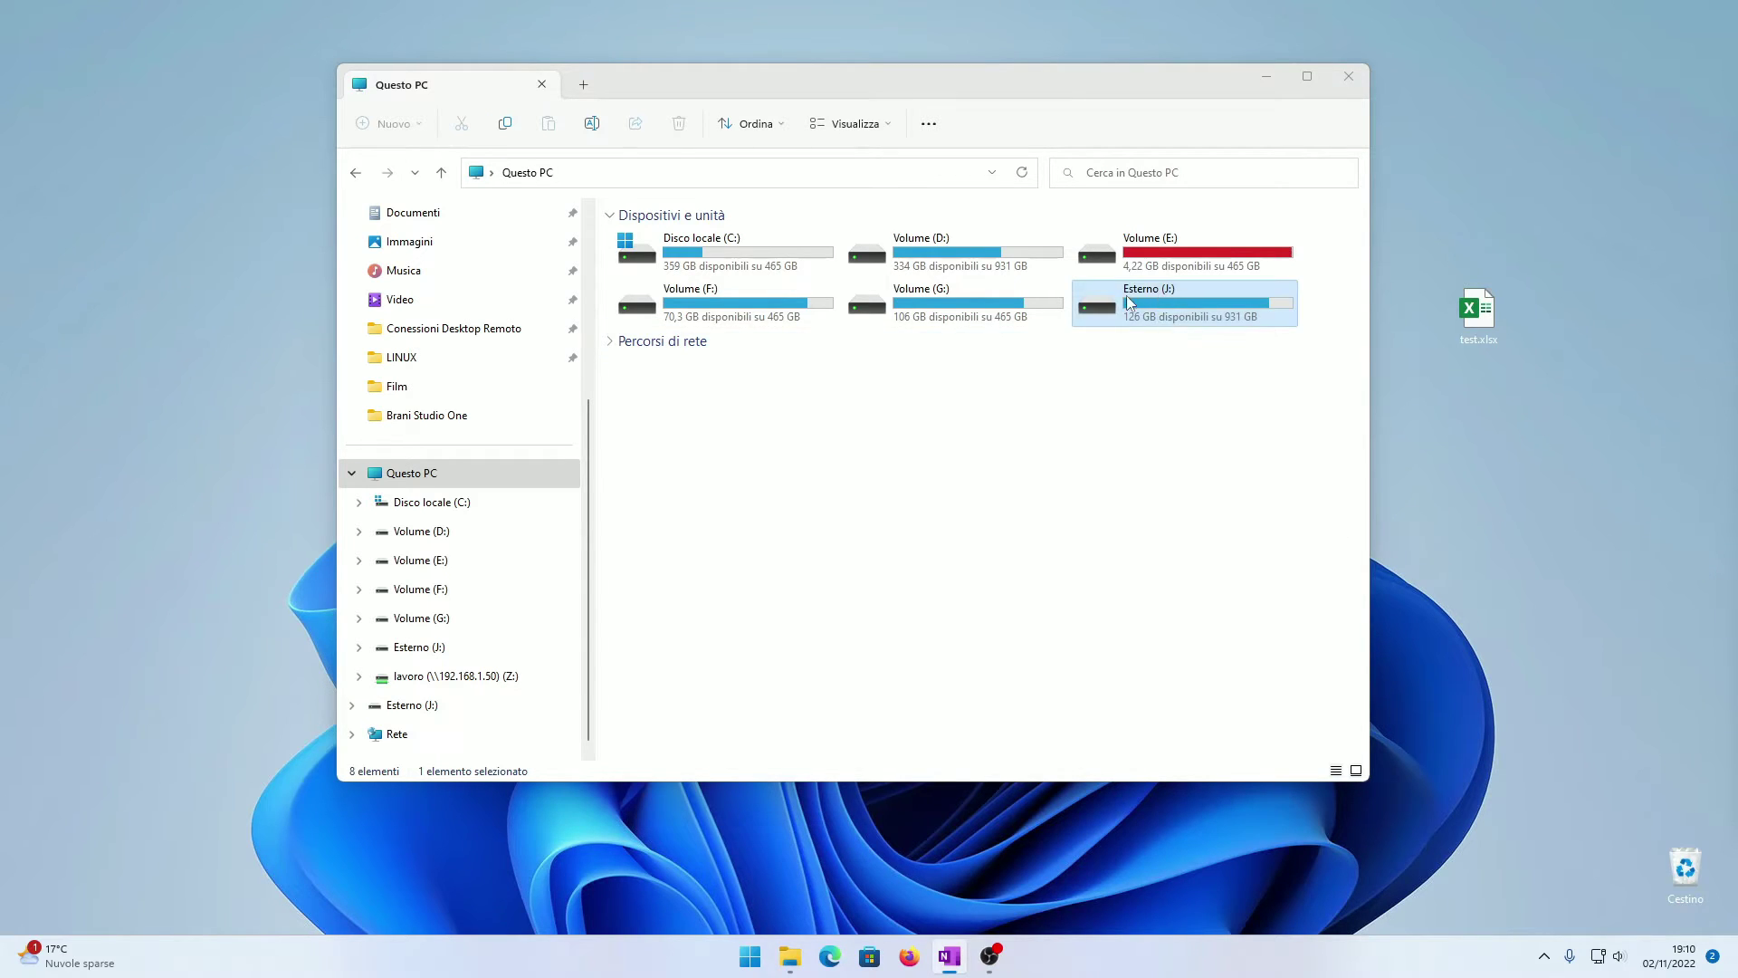
Open the Virtual Machines folder on the external drive Esterno (J:).
{"action": "double_click", "coordinate": [1191, 308]}
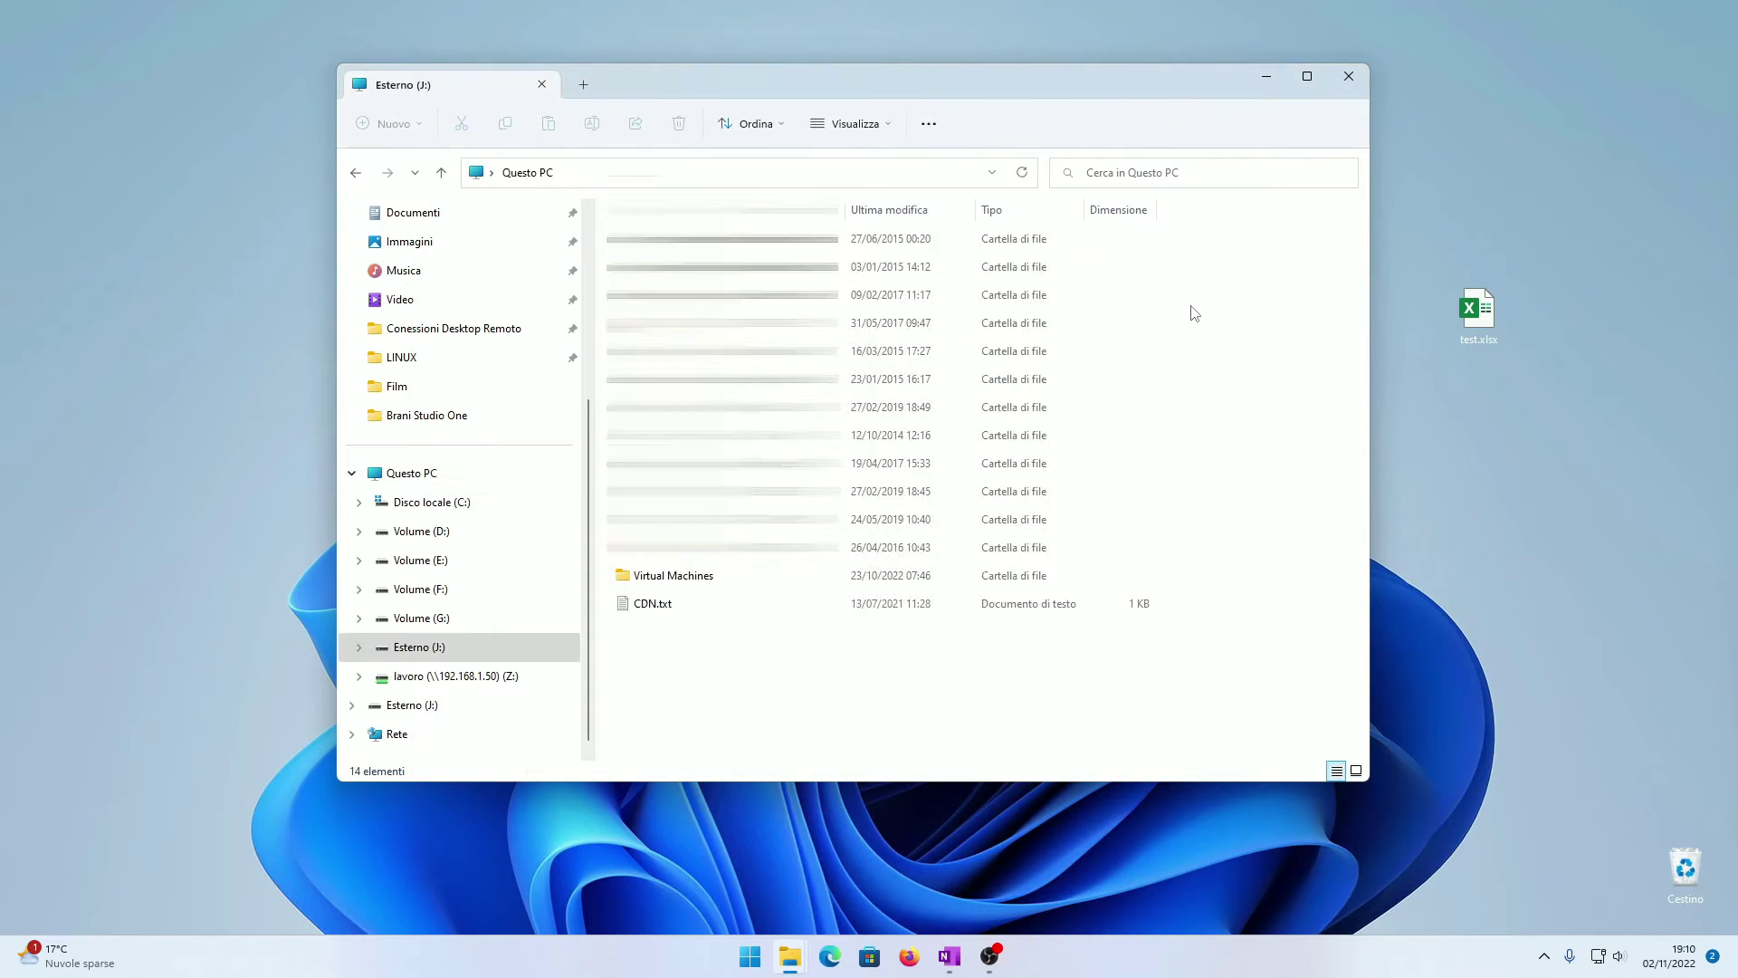
{"action": "left_click", "coordinate": [733, 585]}
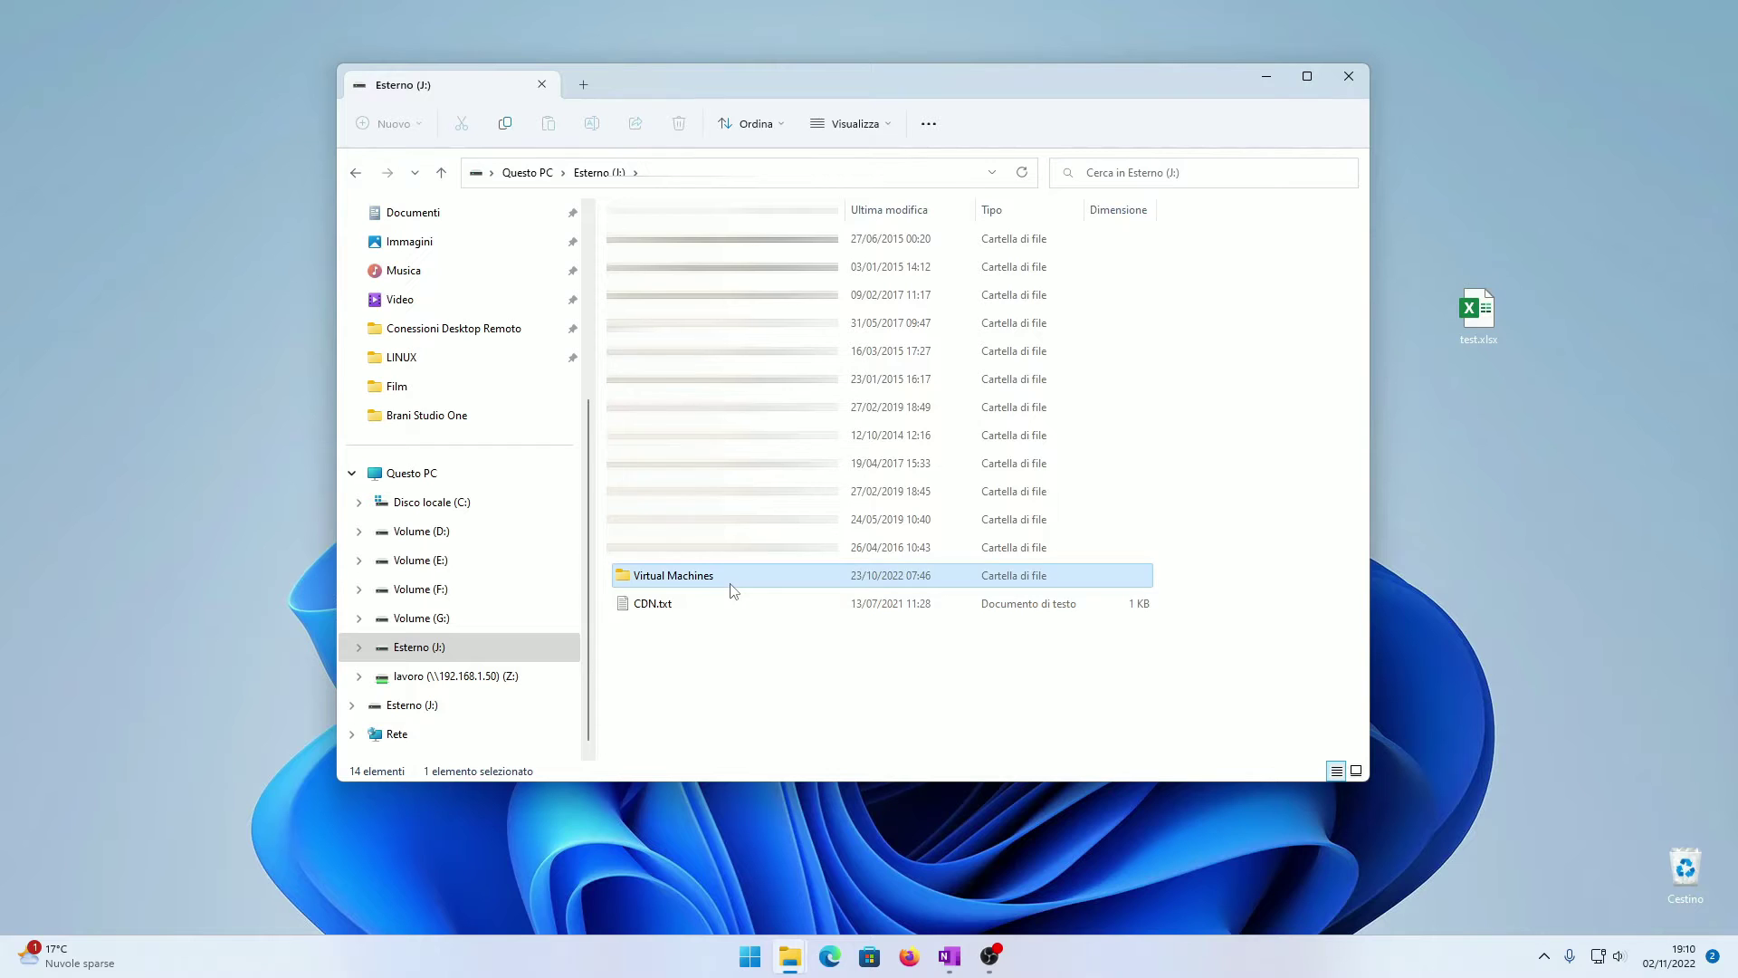
{"action": "double_click", "coordinate": [733, 587]}
{"action": "left_click_drag", "start_coordinate": [1056, 74], "coordinate": [1059, 74]}
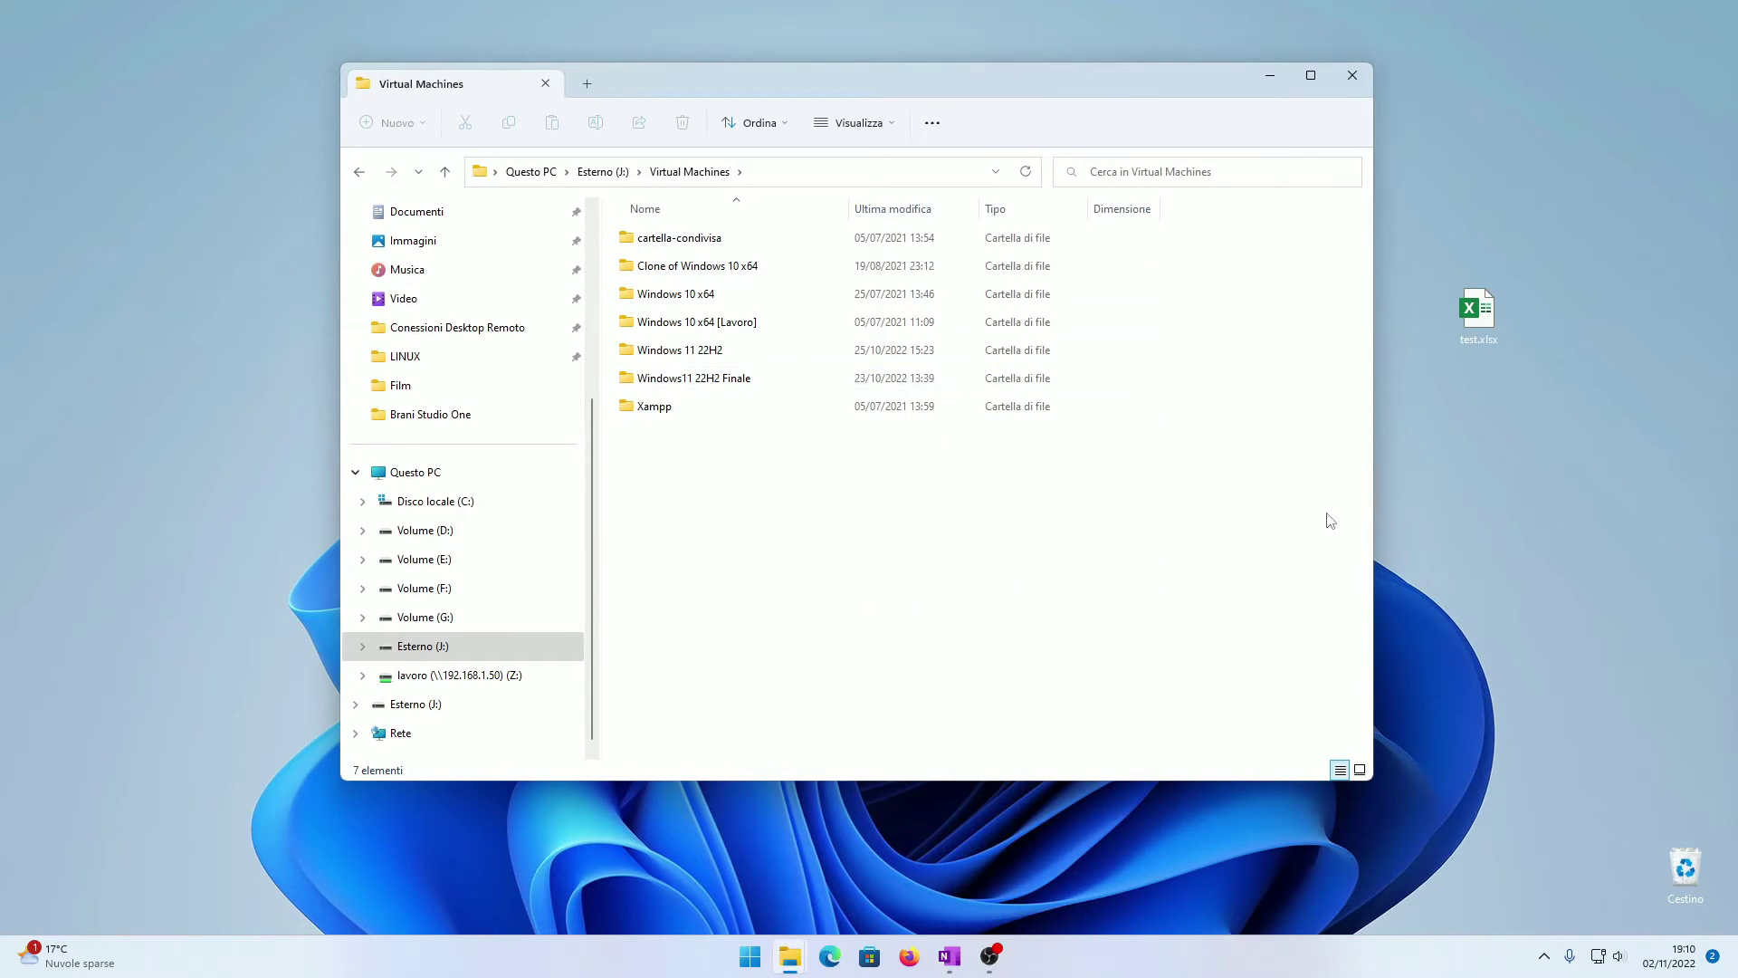
Try to copy test.xlsx from the desktop into the Virtual Machines folder, retrying once before cancelling the copy.
{"action": "left_click_drag", "start_coordinate": [1476, 322], "coordinate": [1000, 582]}
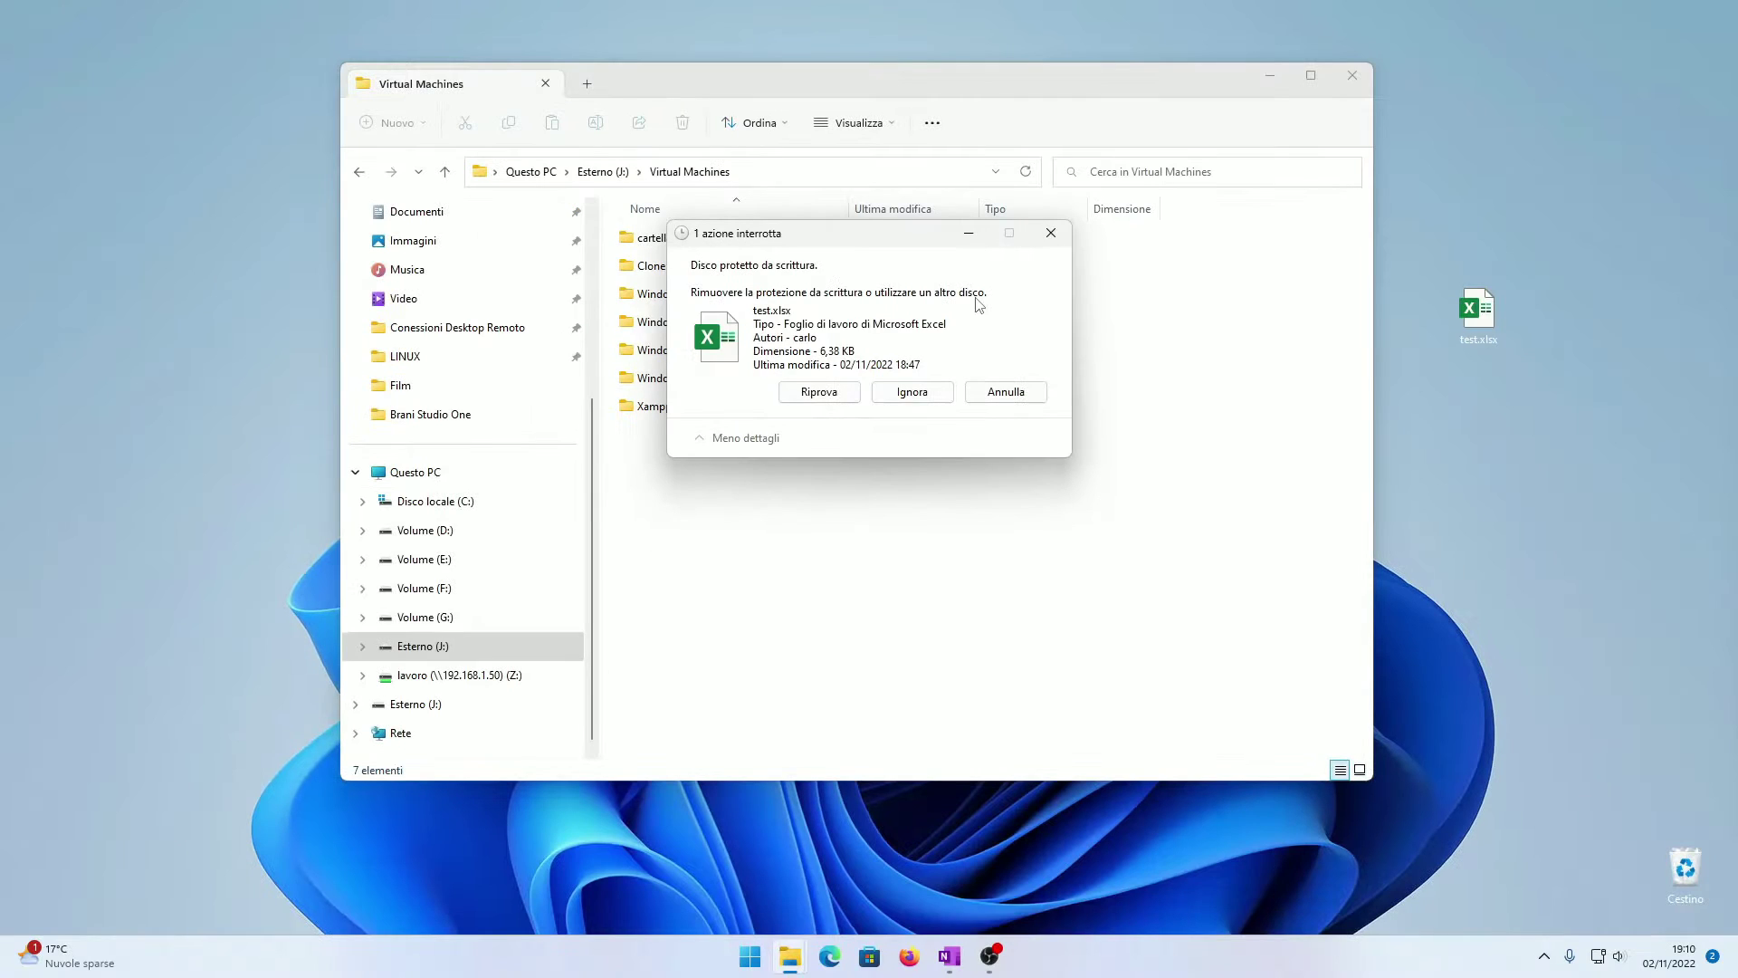
{"action": "left_click", "coordinate": [860, 515]}
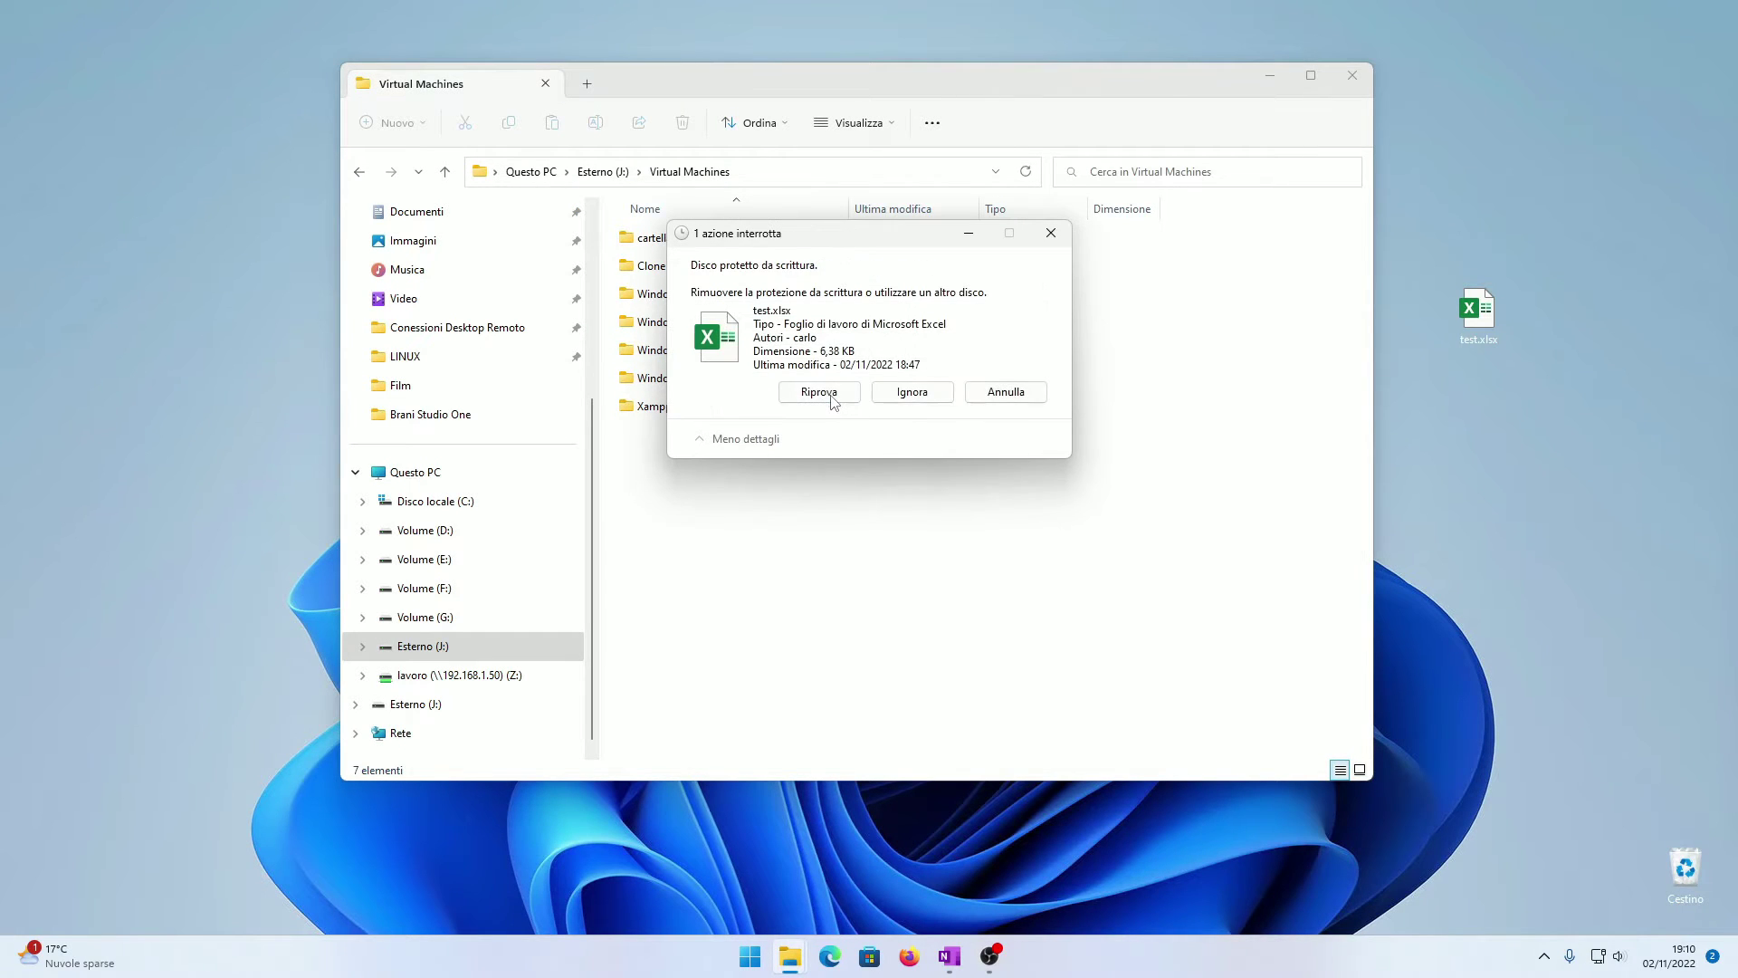
{"action": "left_click", "coordinate": [832, 398]}
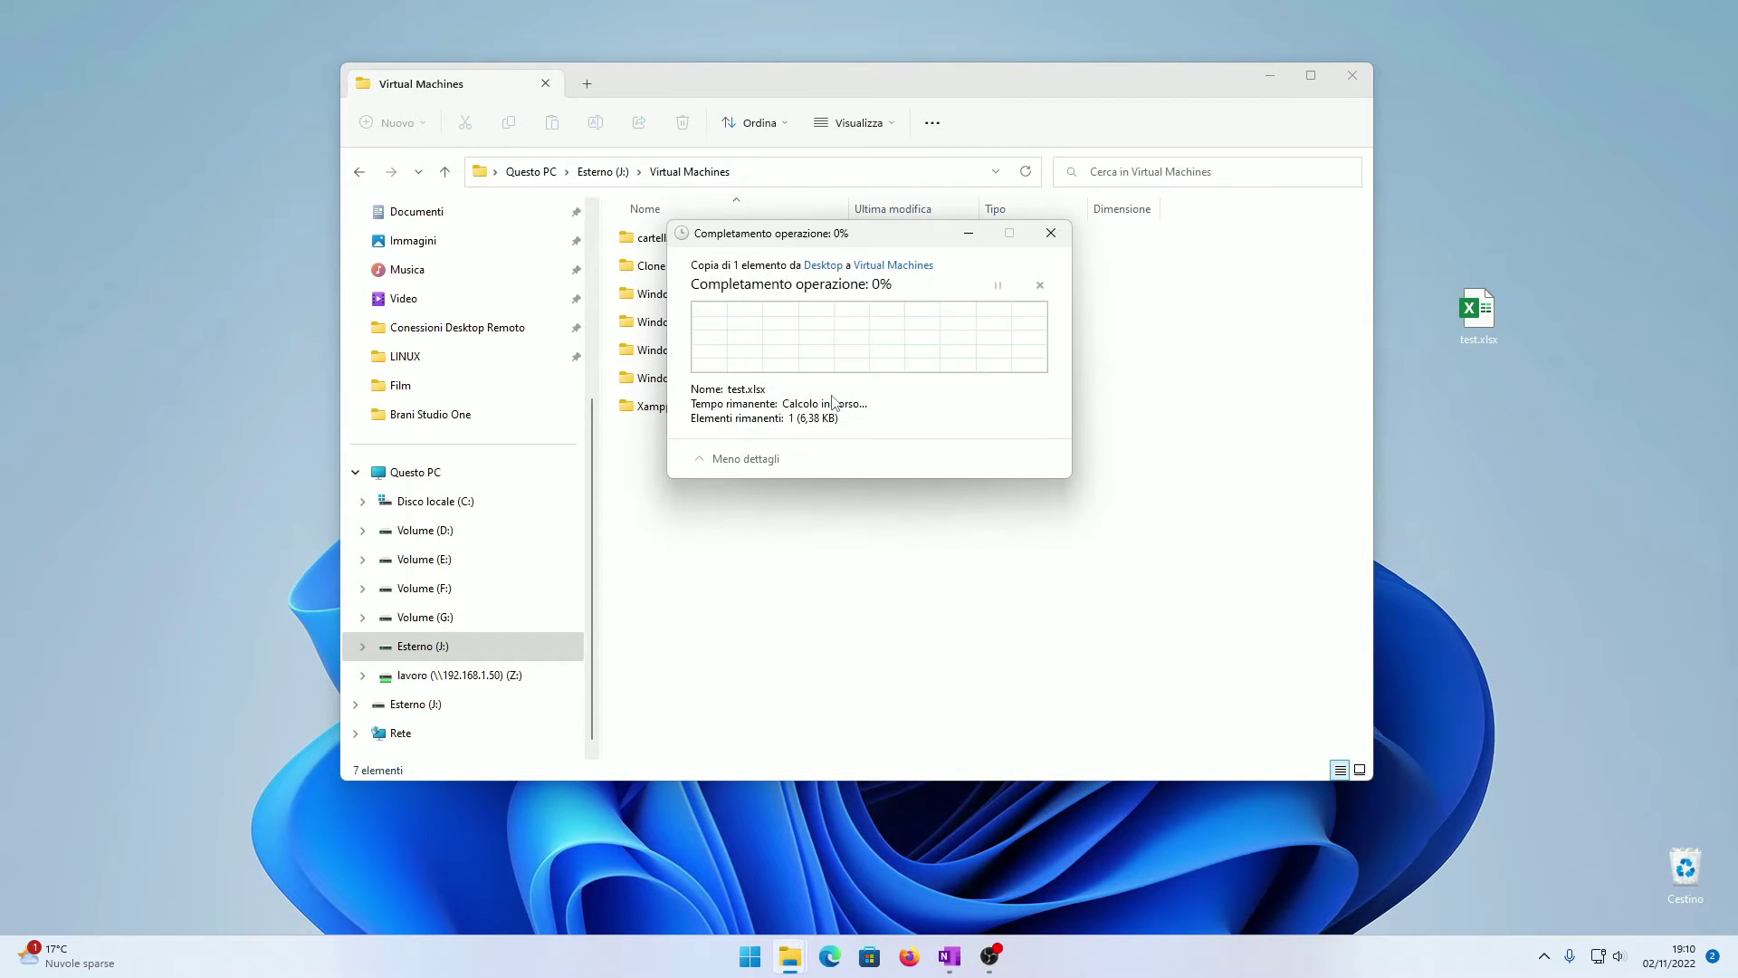
{"action": "left_click", "coordinate": [1017, 399]}
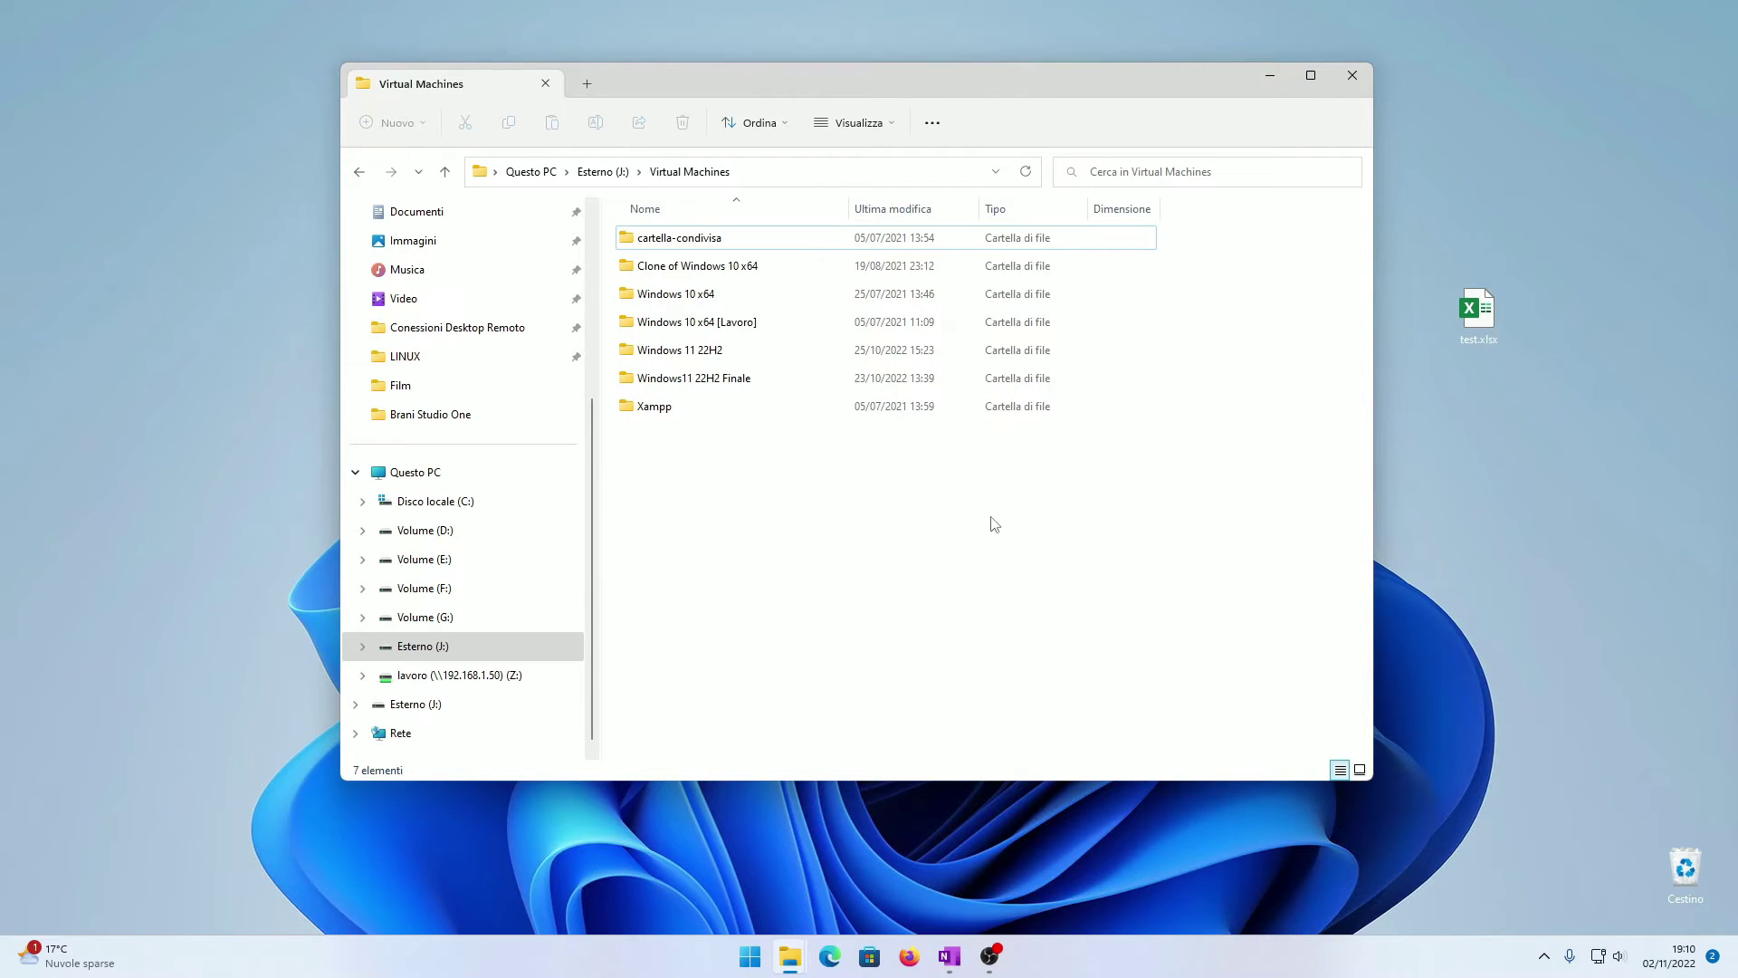
Compare the options for creating new items in the Virtual Machines folder with those on the desktop, including the folder's extended options.
{"action": "right_click", "coordinate": [827, 478]}
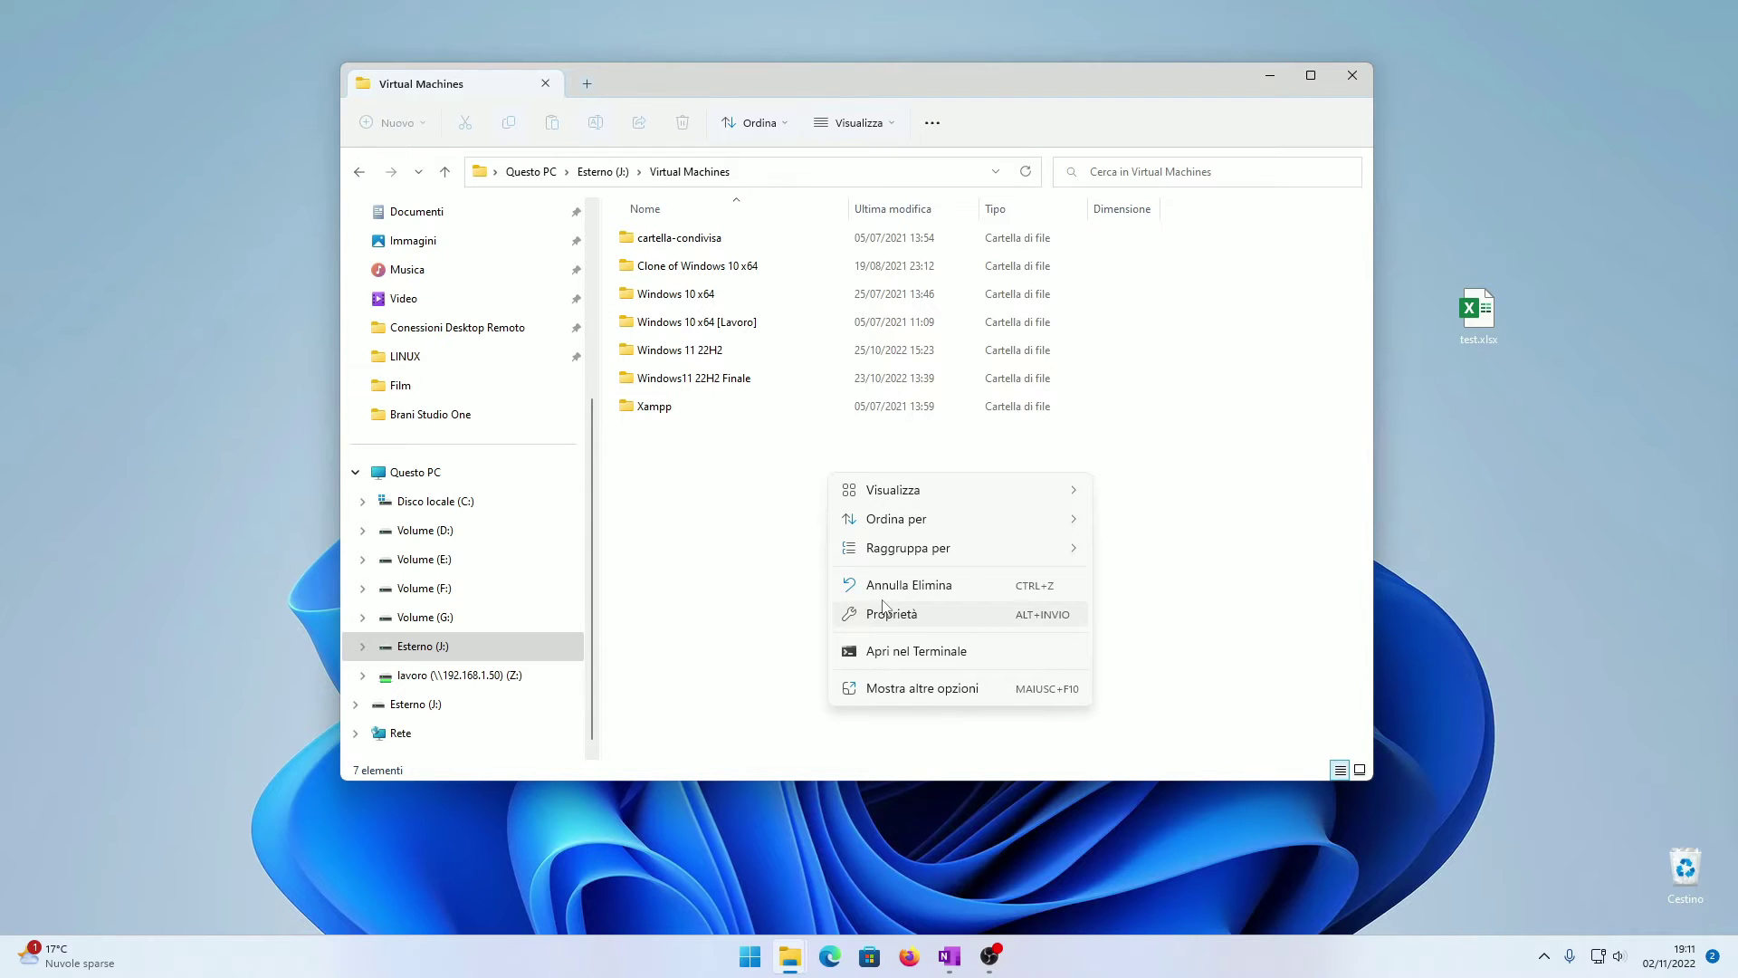
{"action": "right_click", "coordinate": [1447, 197]}
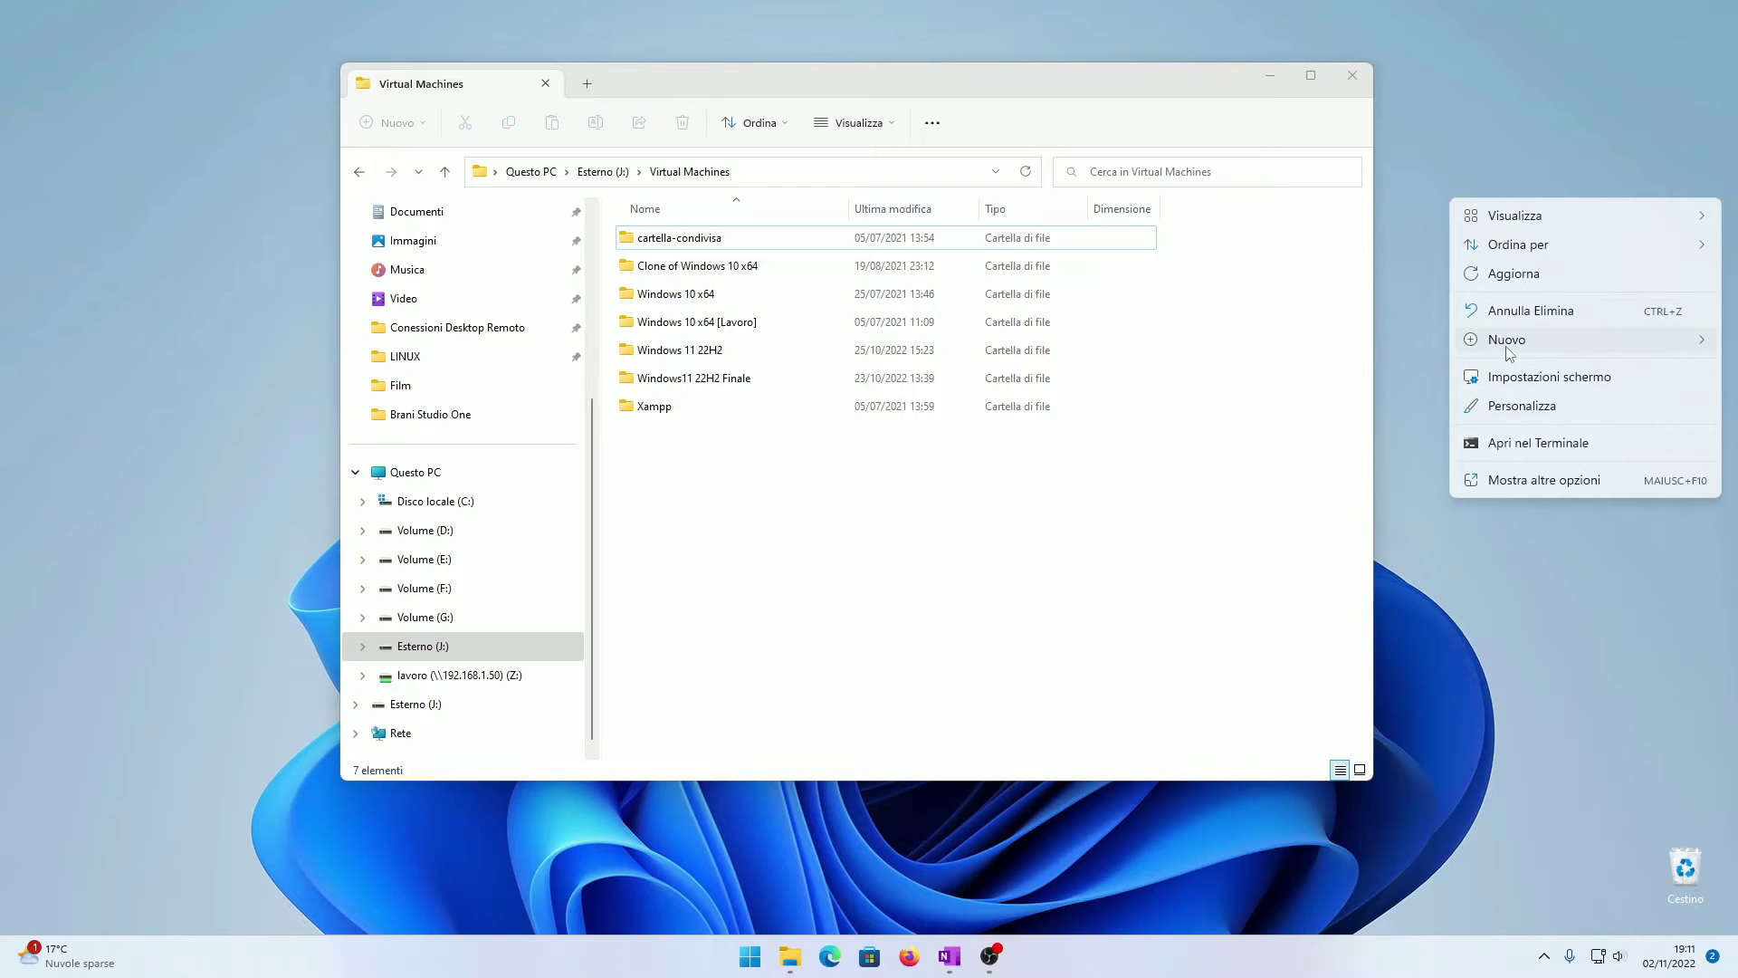
{"action": "mouse_move", "coordinate": [1512, 349]}
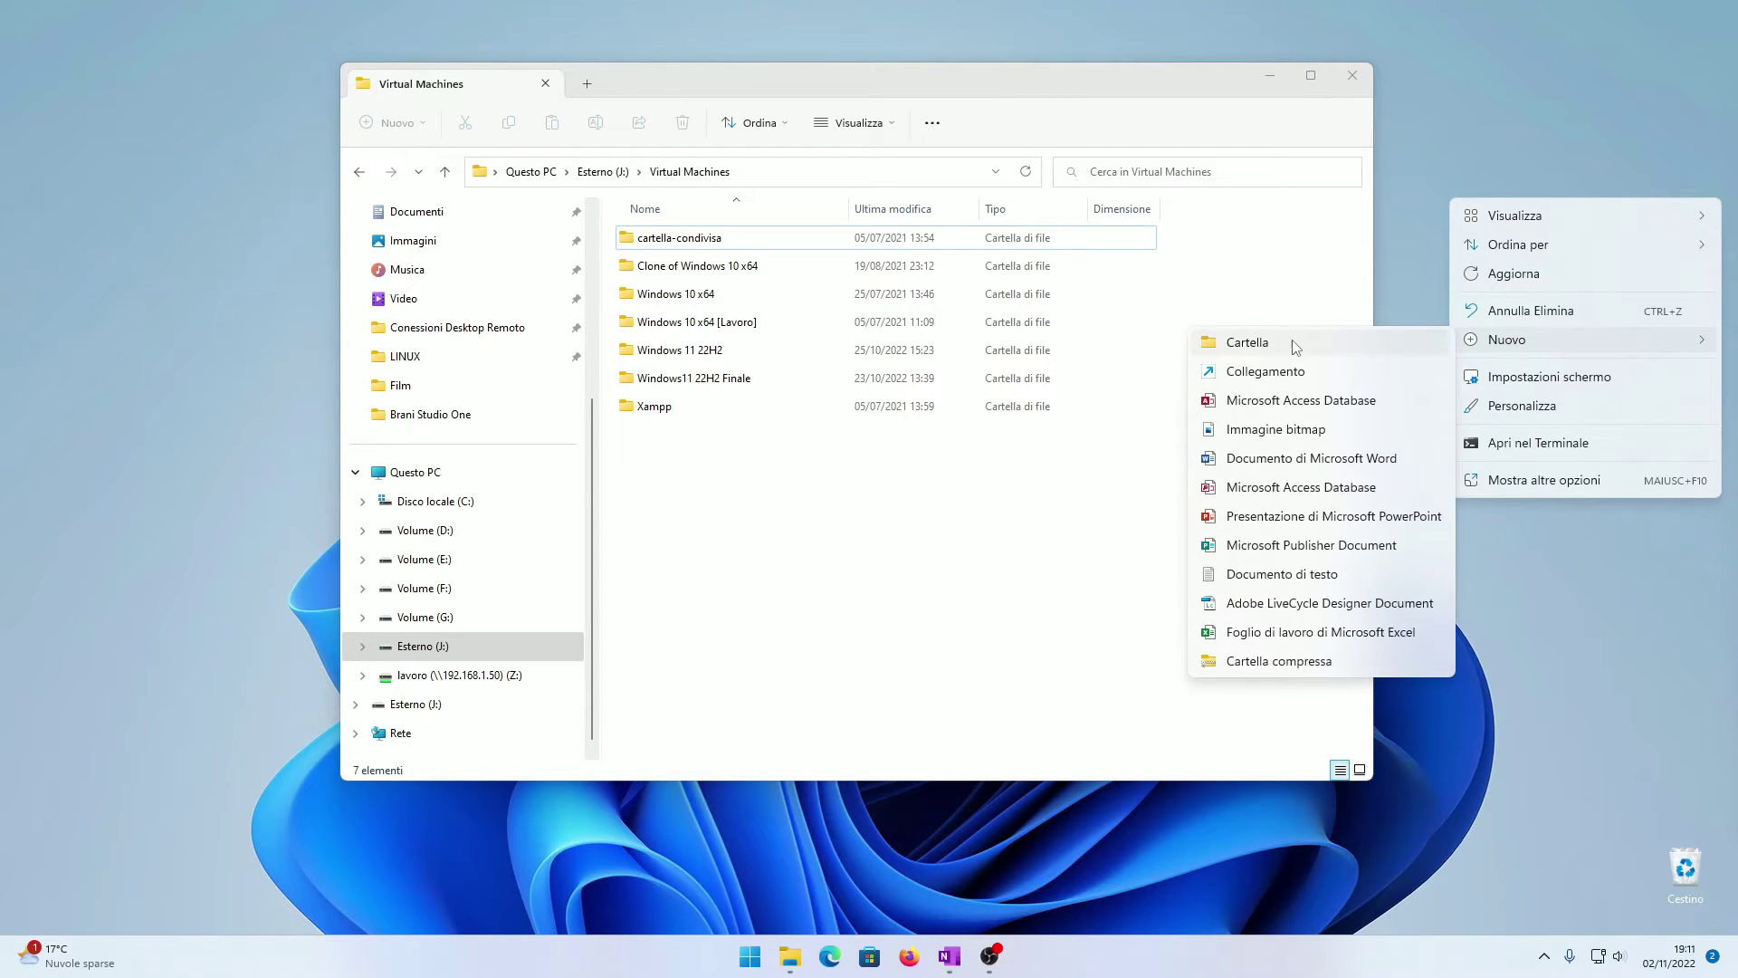
{"action": "left_click", "coordinate": [1417, 282]}
{"action": "left_click", "coordinate": [1018, 441]}
{"action": "right_click", "coordinate": [1018, 441]}
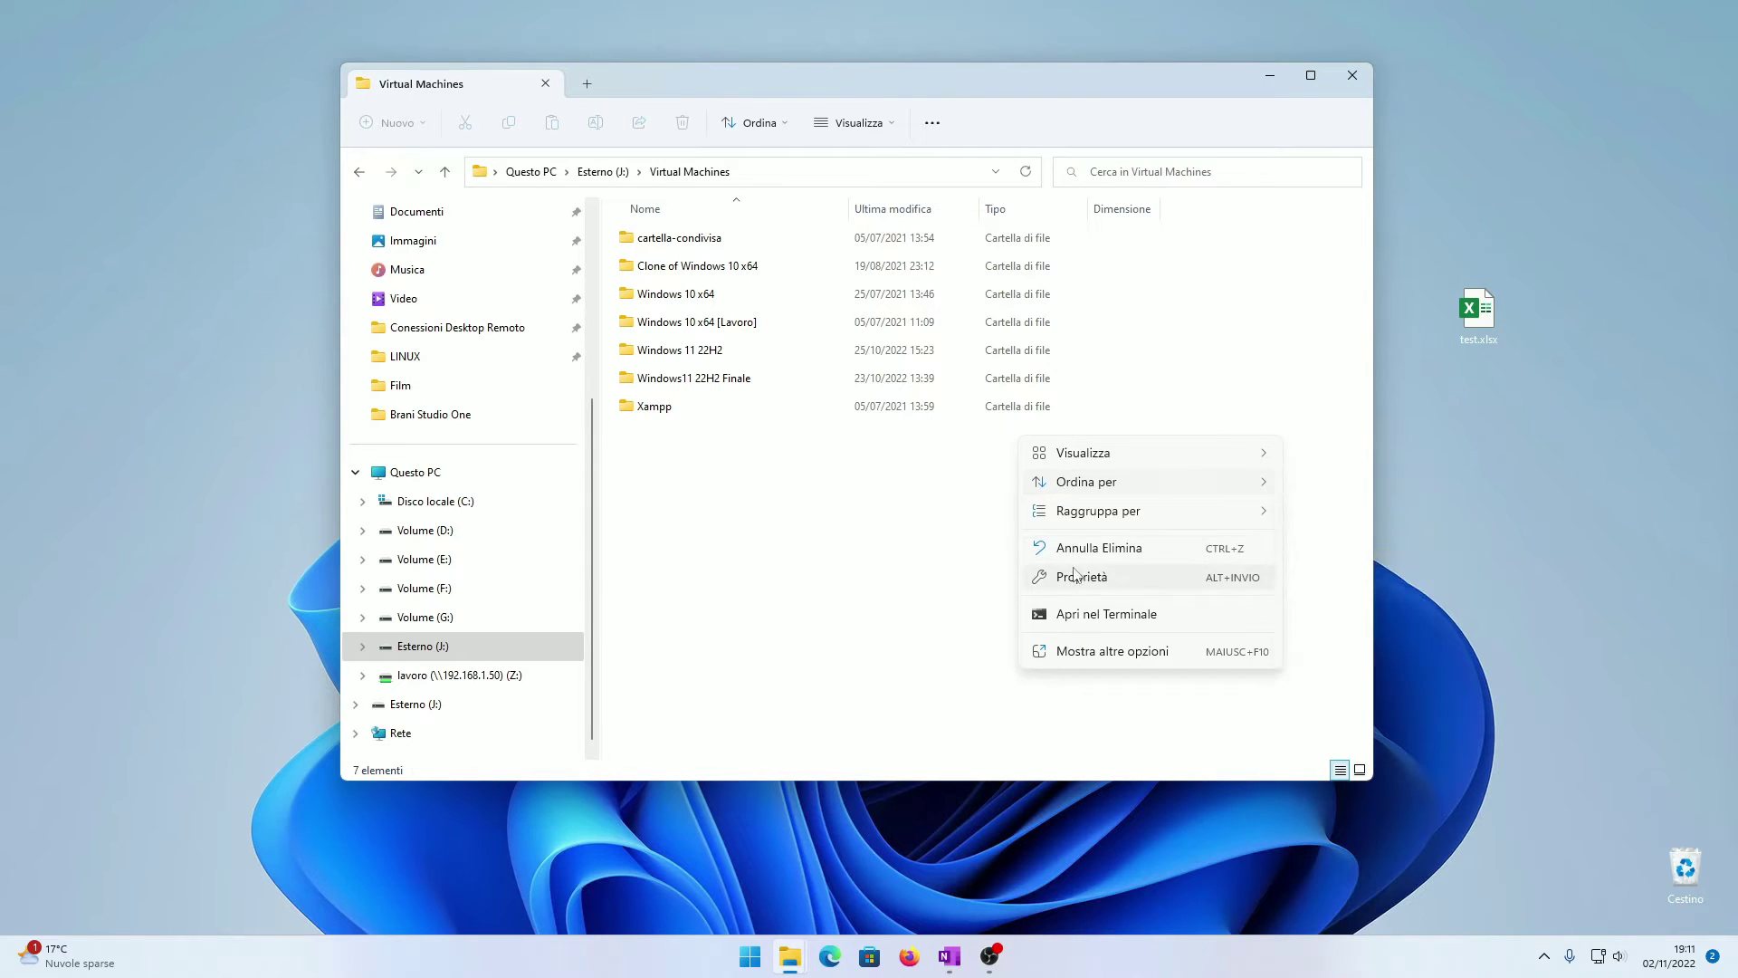
{"action": "left_click", "coordinate": [1123, 661]}
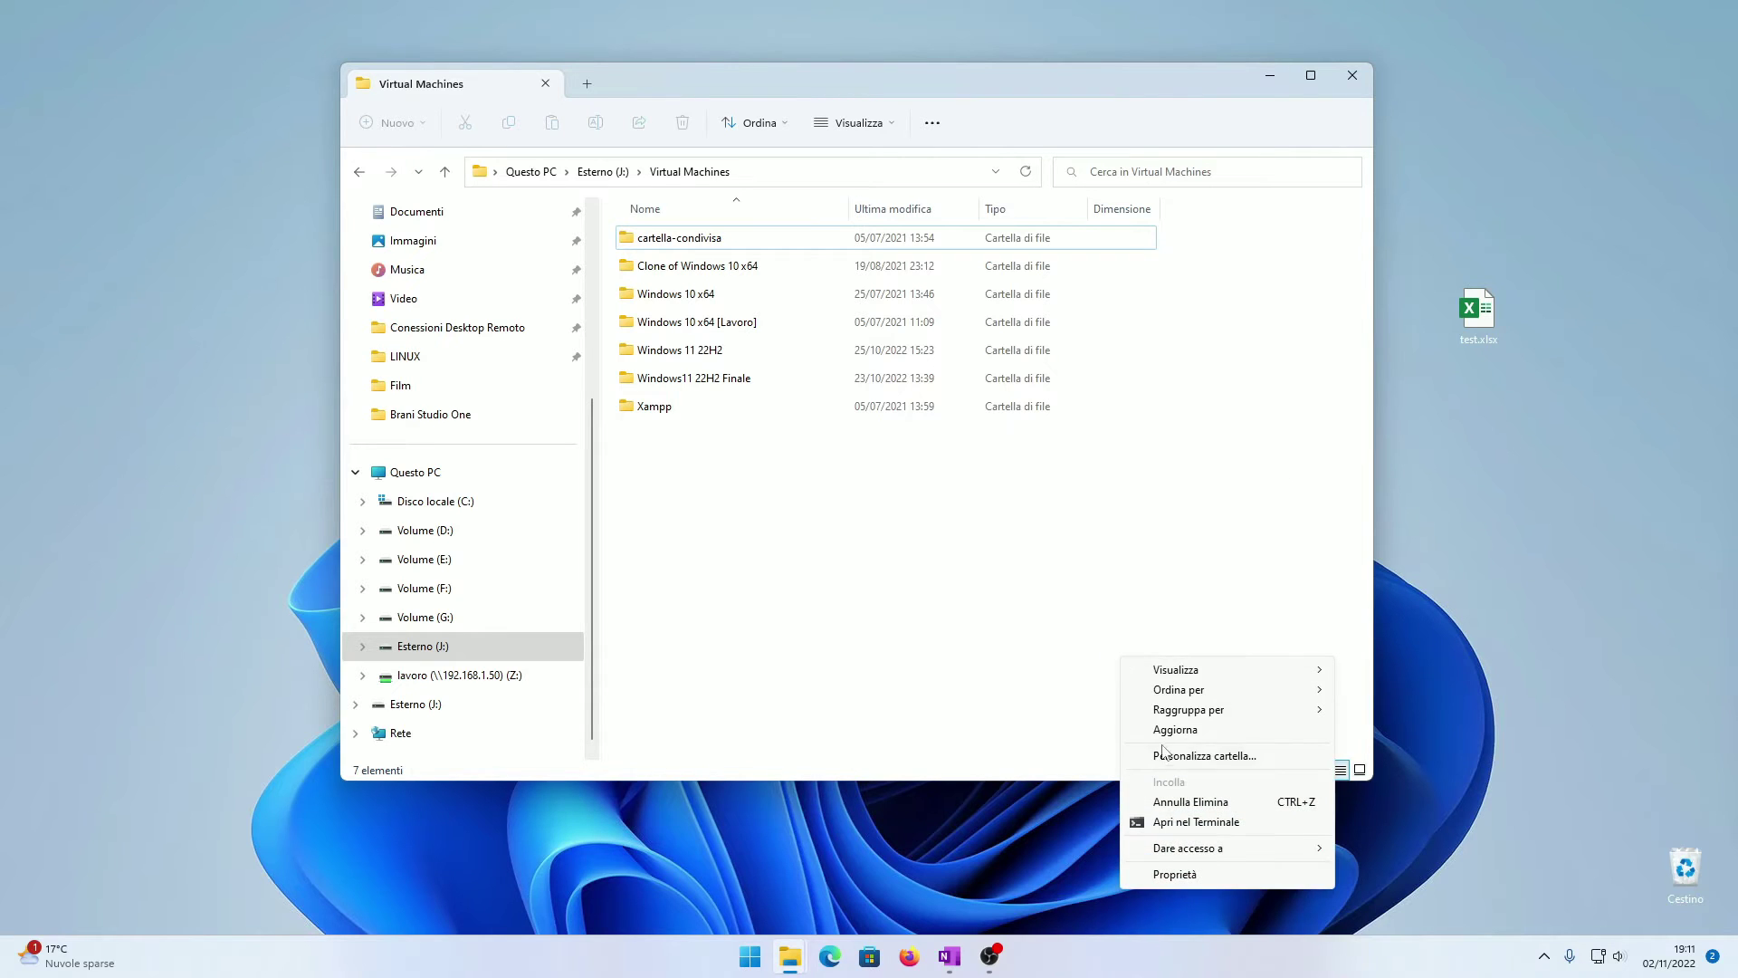
{"action": "left_click", "coordinate": [1145, 584]}
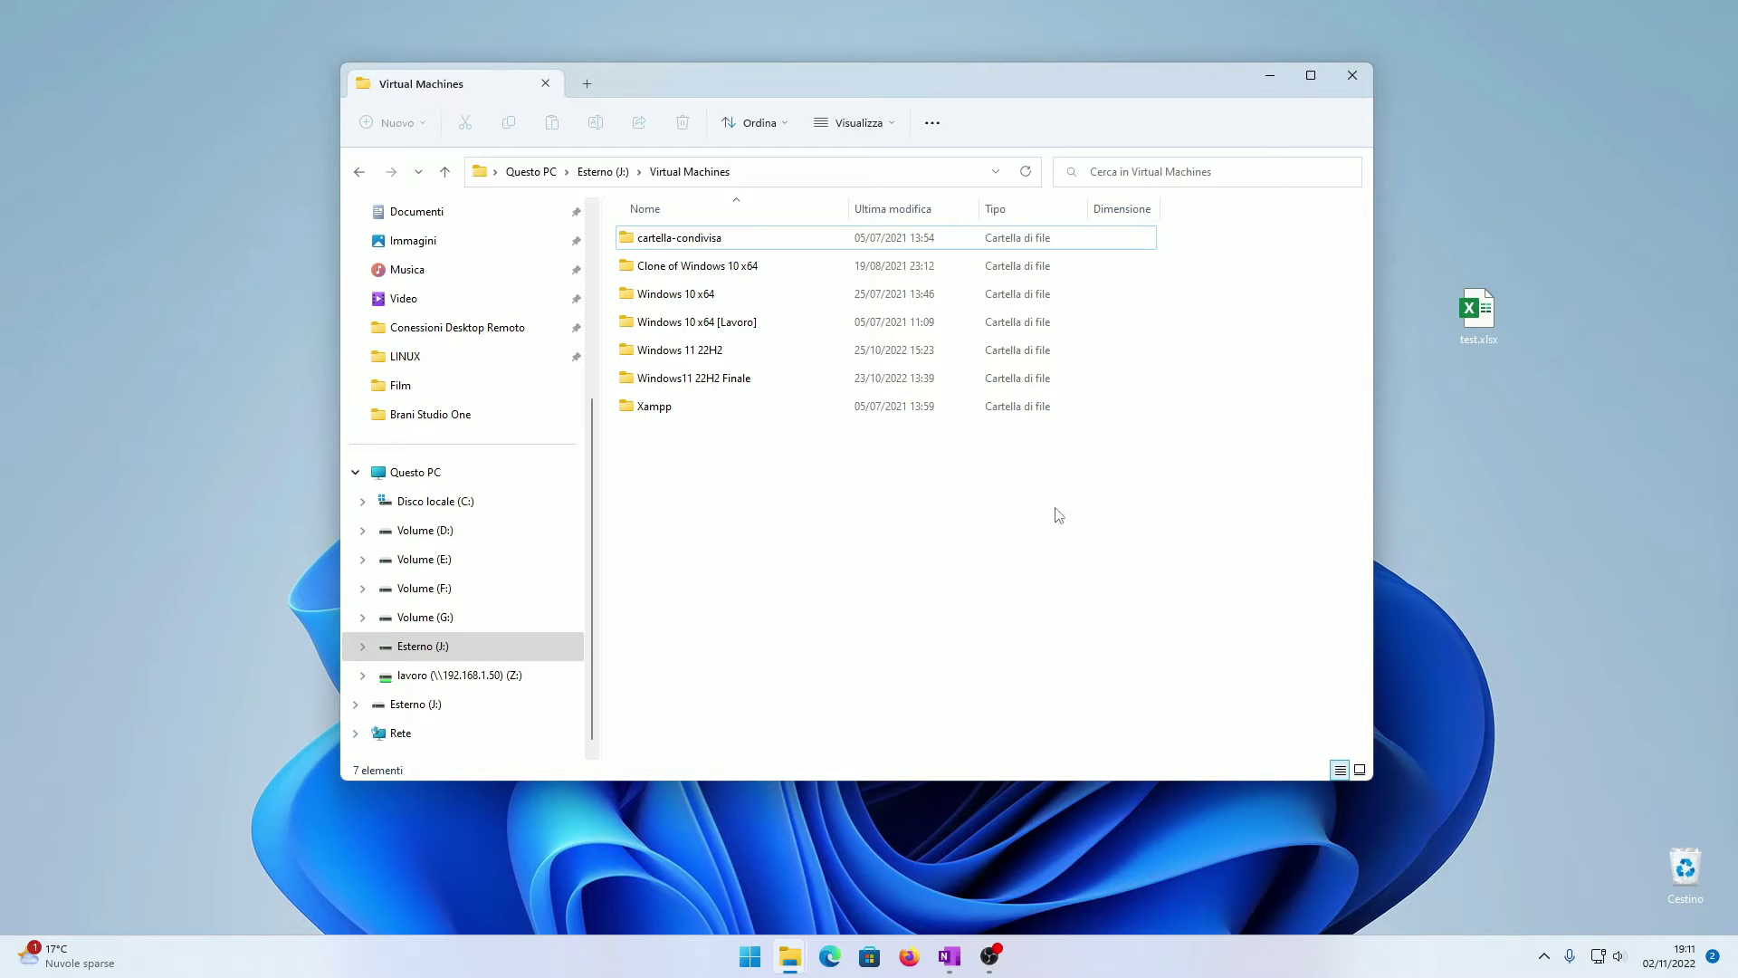
Go back to Questo PC and look up the disk number of the Esterno (J:) volume in Disk Management, closing it when done.
{"action": "left_click", "coordinate": [543, 172]}
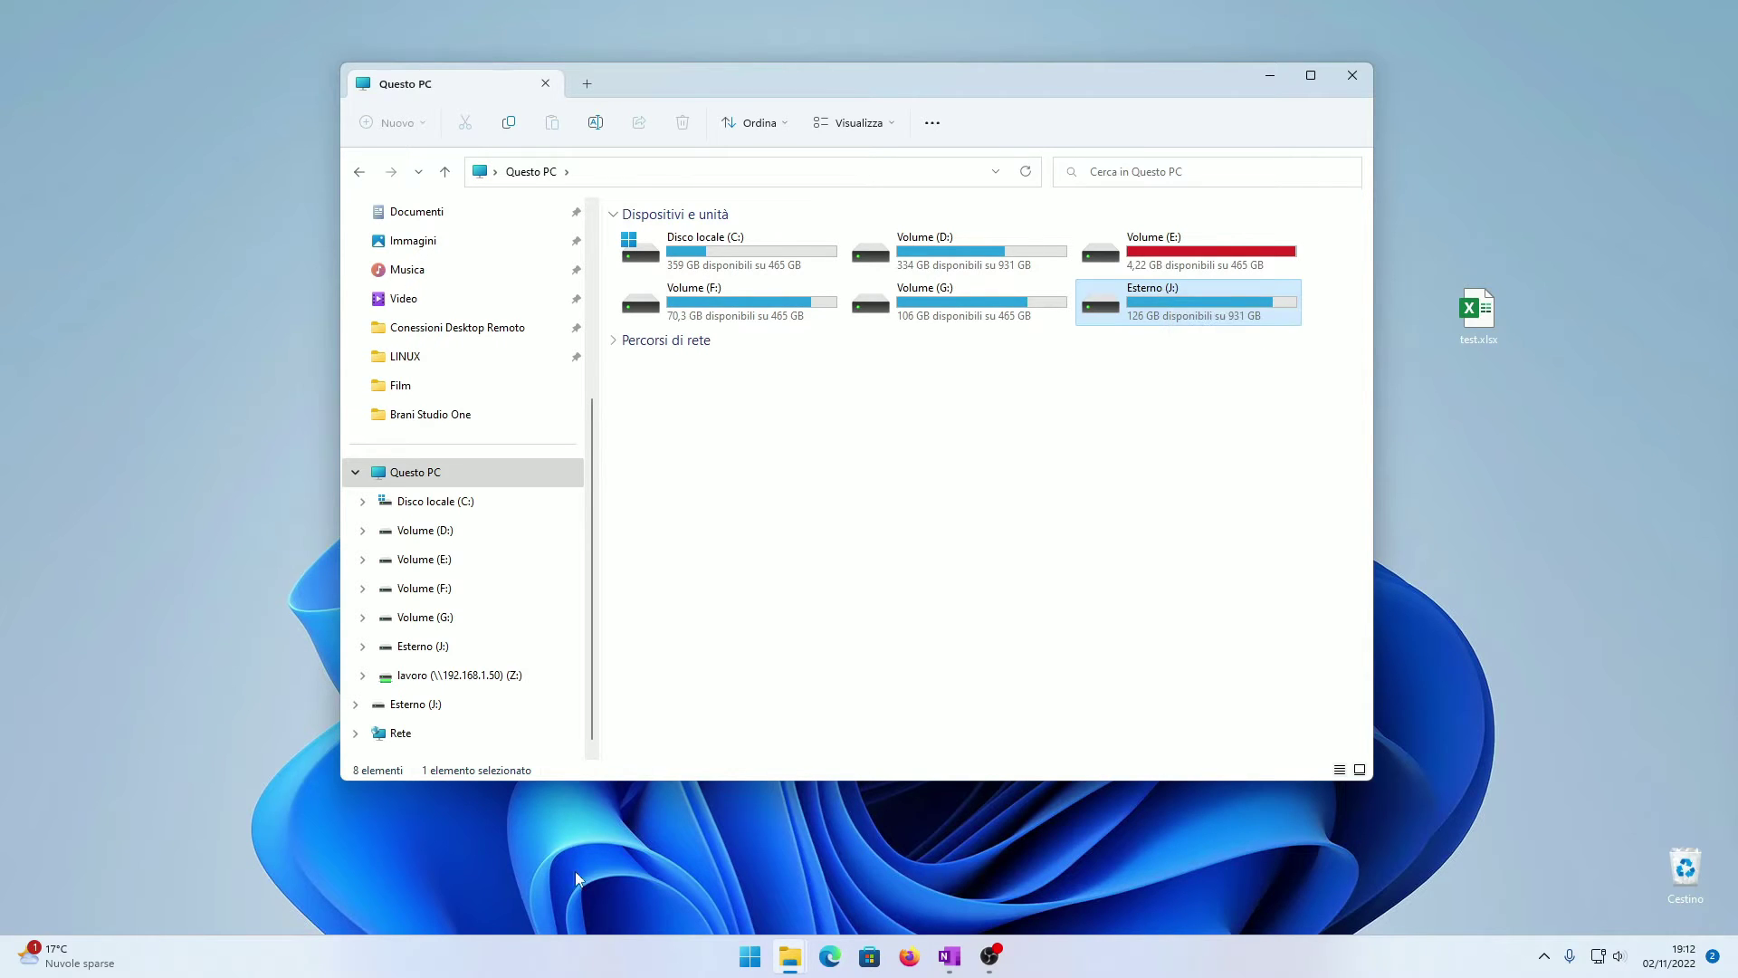
{"action": "right_click", "coordinate": [757, 965]}
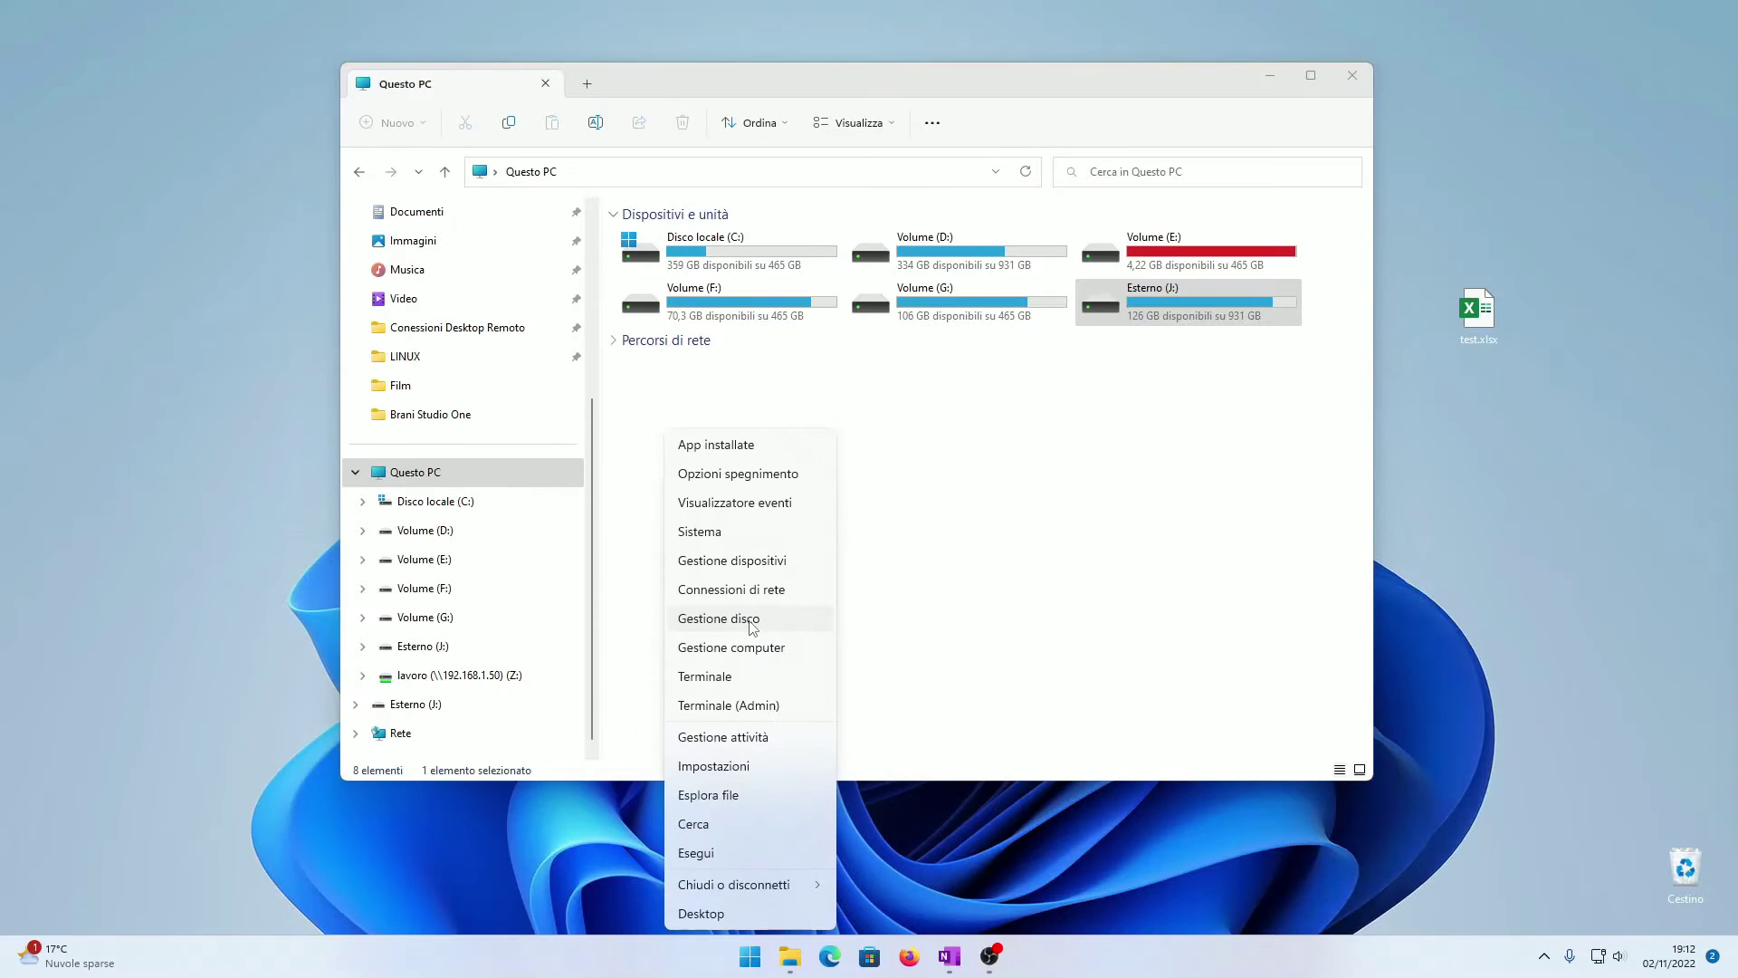
{"action": "left_click", "coordinate": [759, 625]}
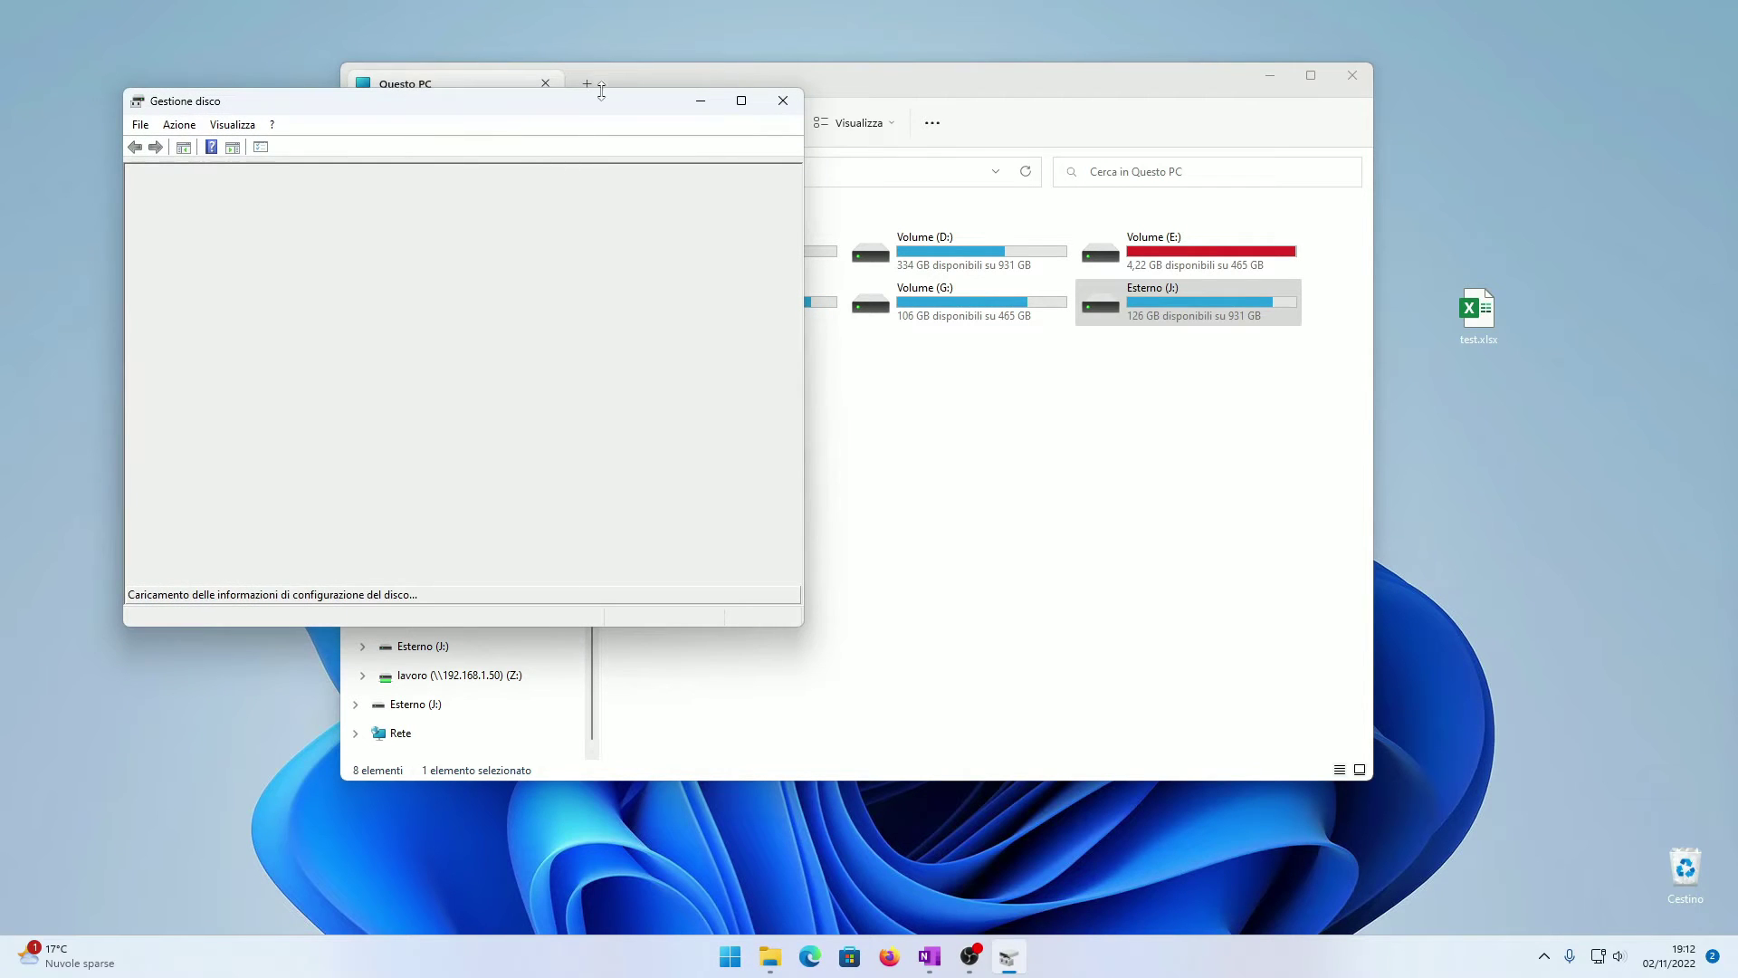
{"action": "left_click_drag", "start_coordinate": [603, 110], "coordinate": [808, 131]}
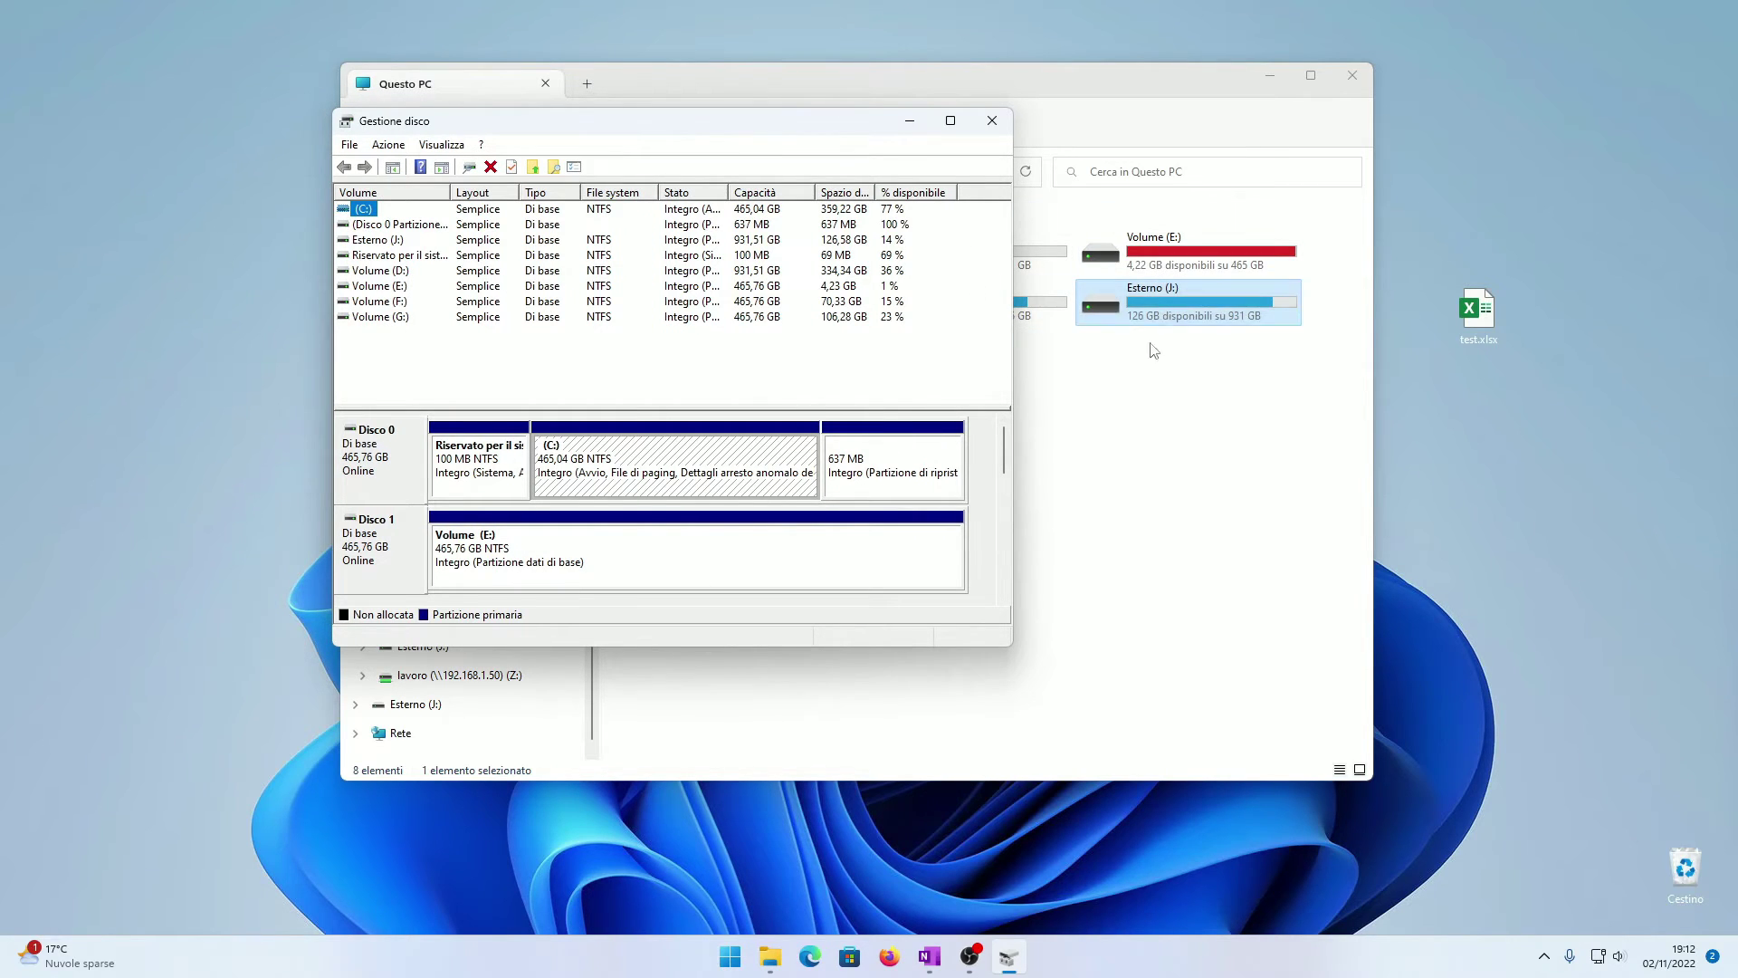
{"action": "left_click", "coordinate": [395, 240]}
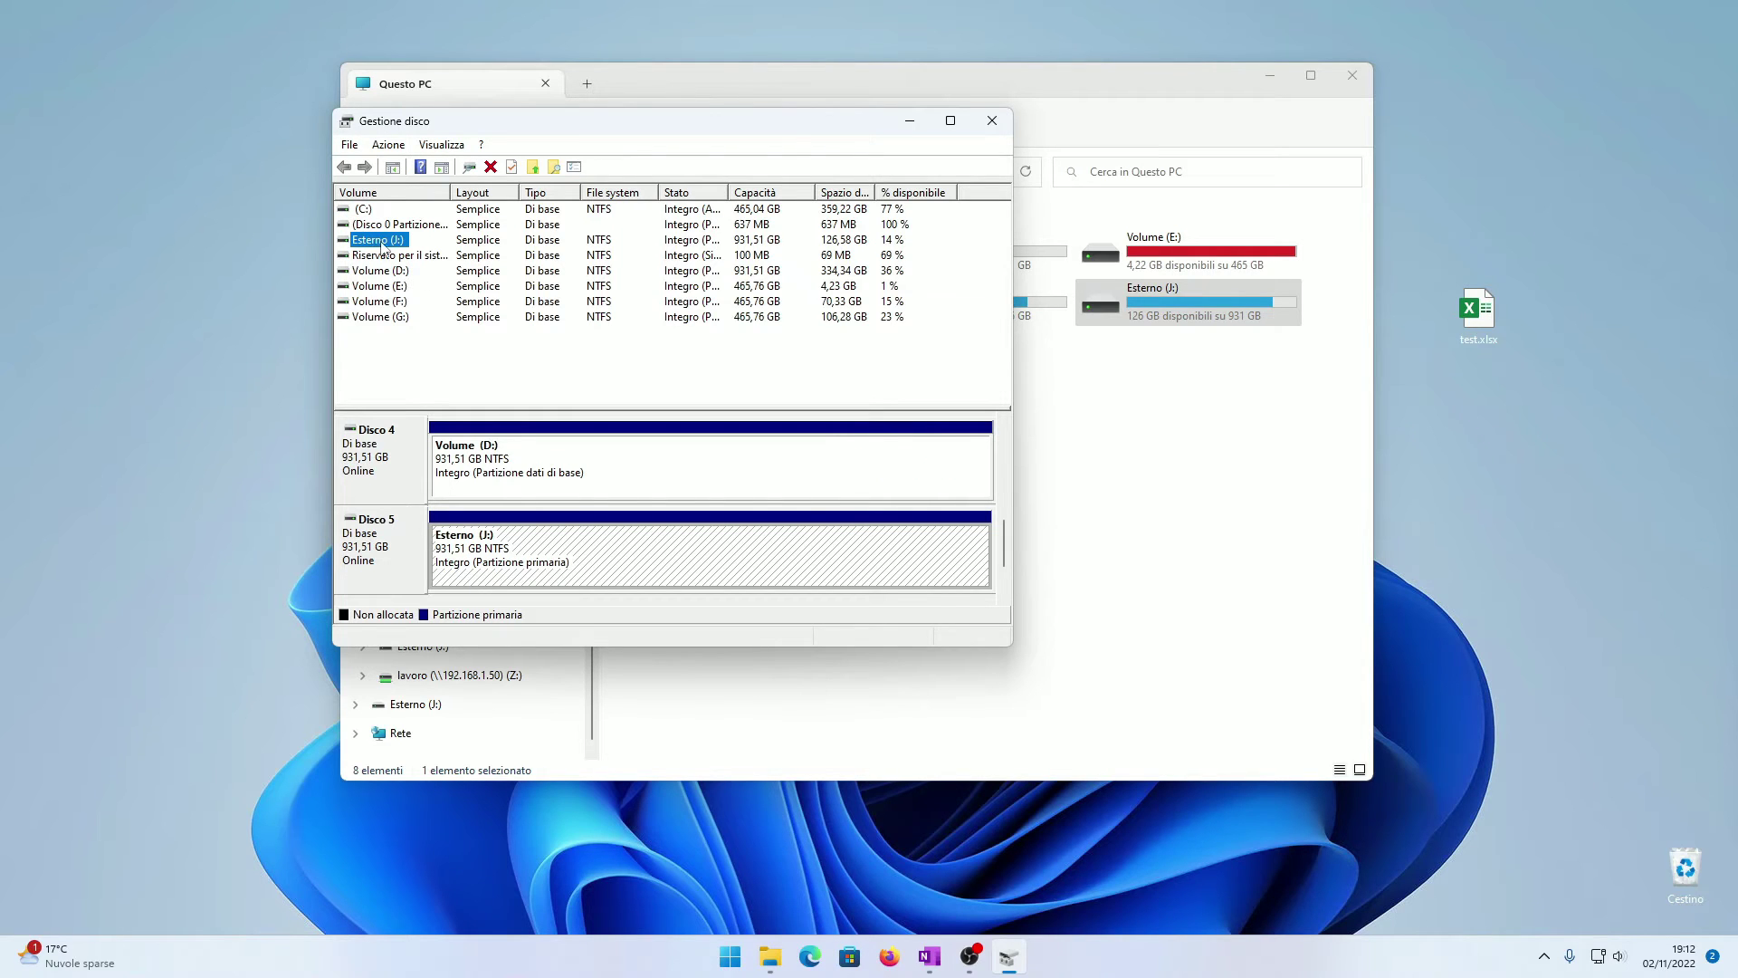
{"action": "left_click", "coordinate": [382, 247]}
{"action": "left_click", "coordinate": [998, 130]}
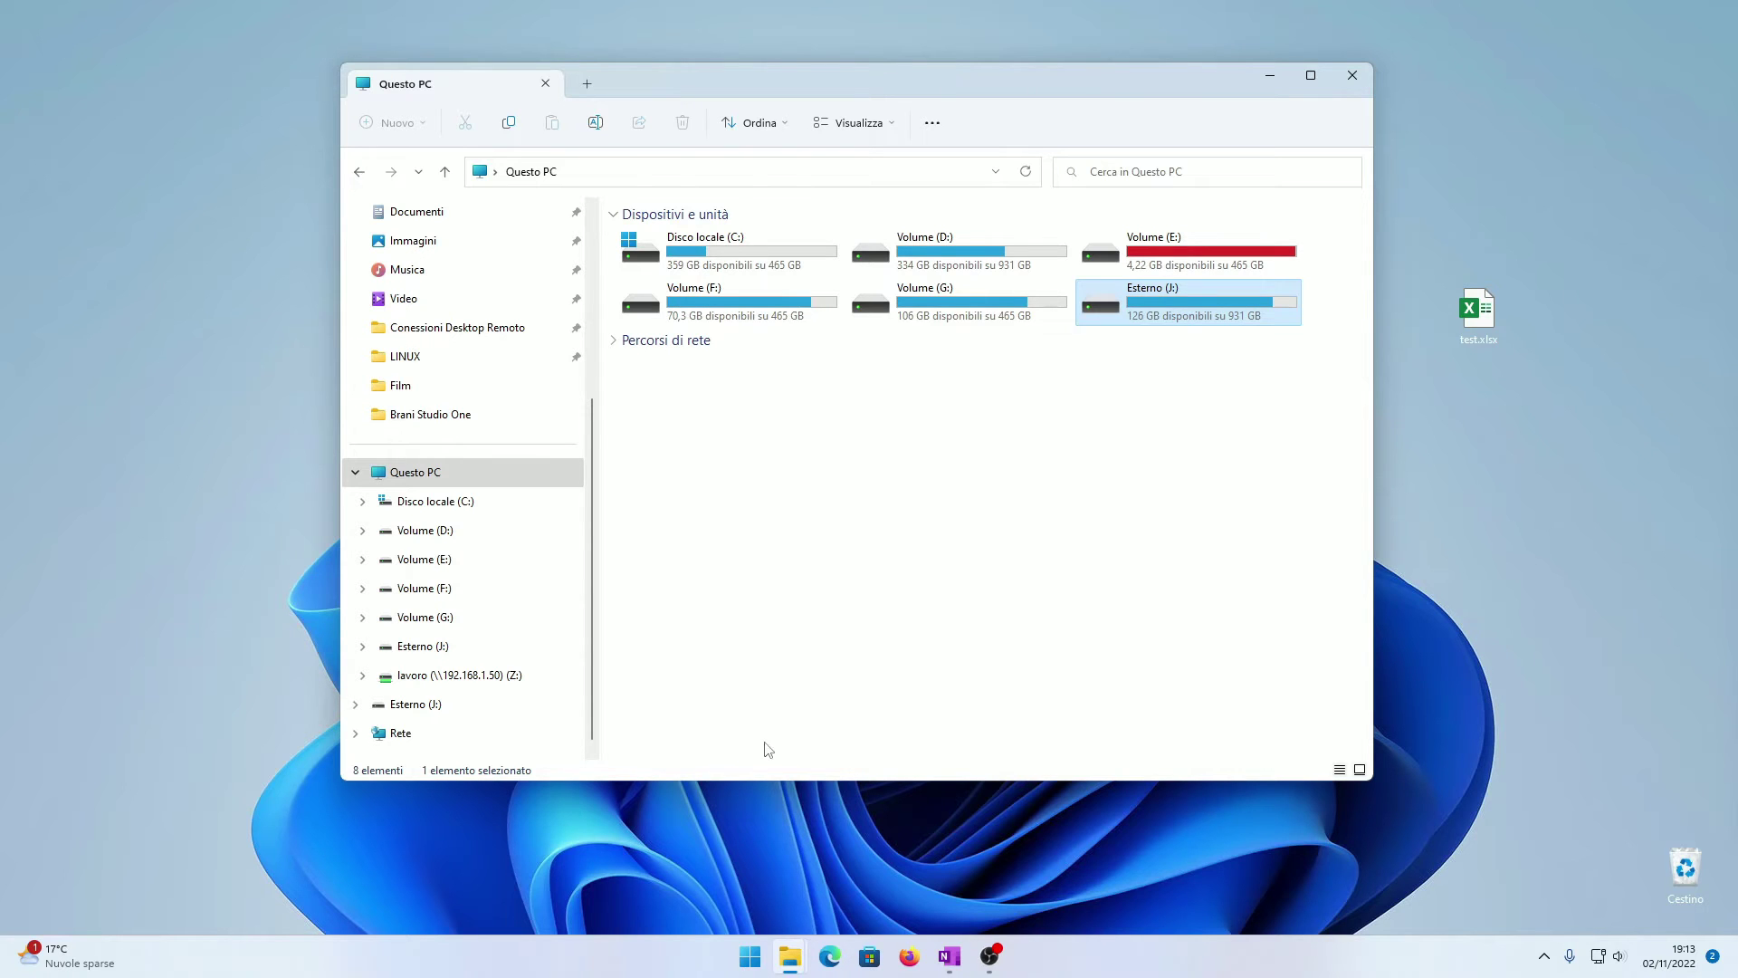
Find the Command Prompt with a search for cmd and run it as administrator.
{"action": "left_click", "coordinate": [757, 961]}
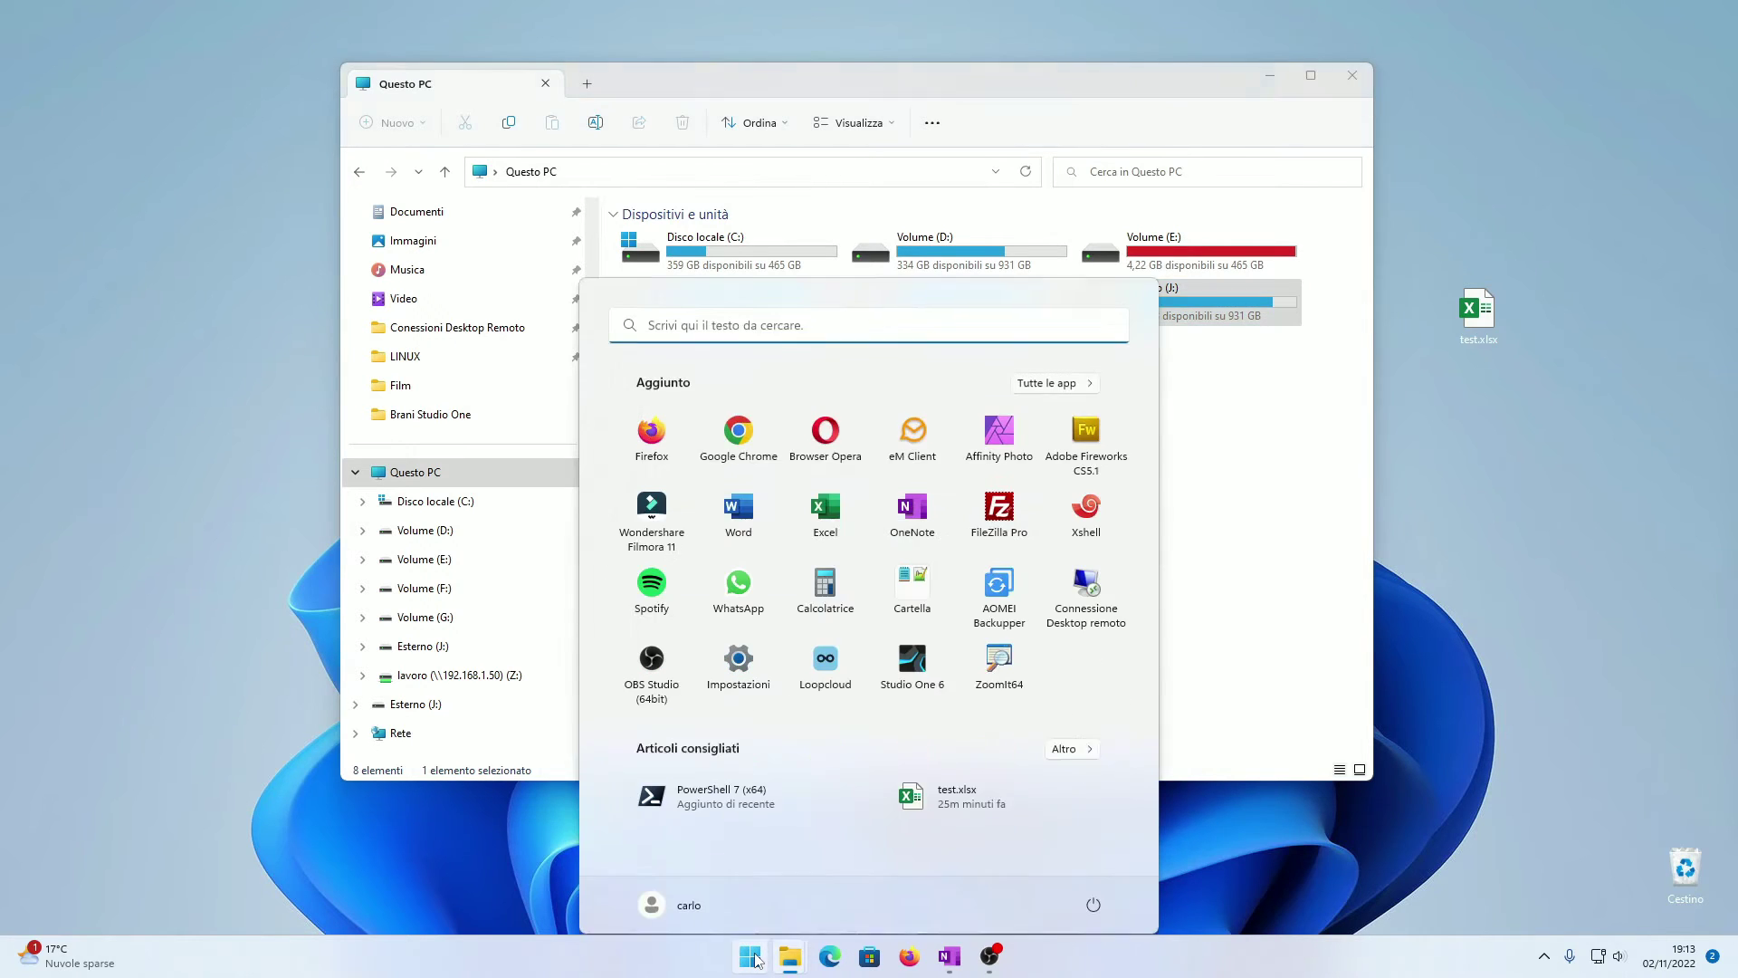
{"action": "type", "text": "cmd"}
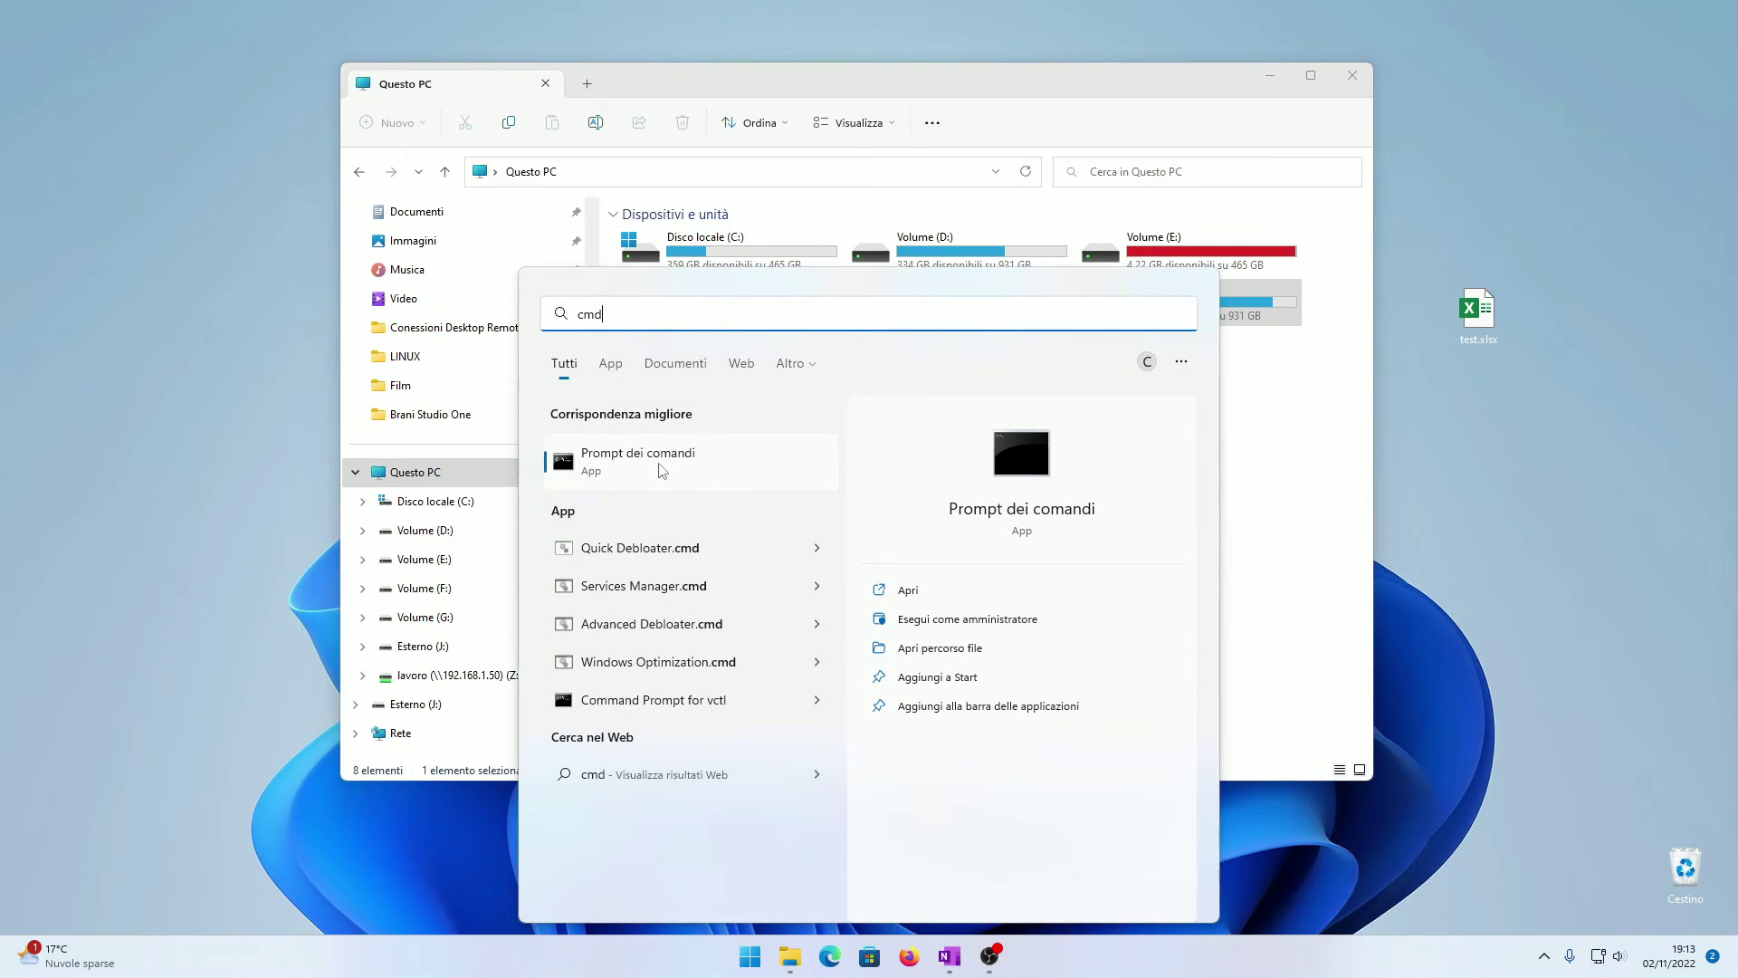
{"action": "right_click", "coordinate": [660, 469]}
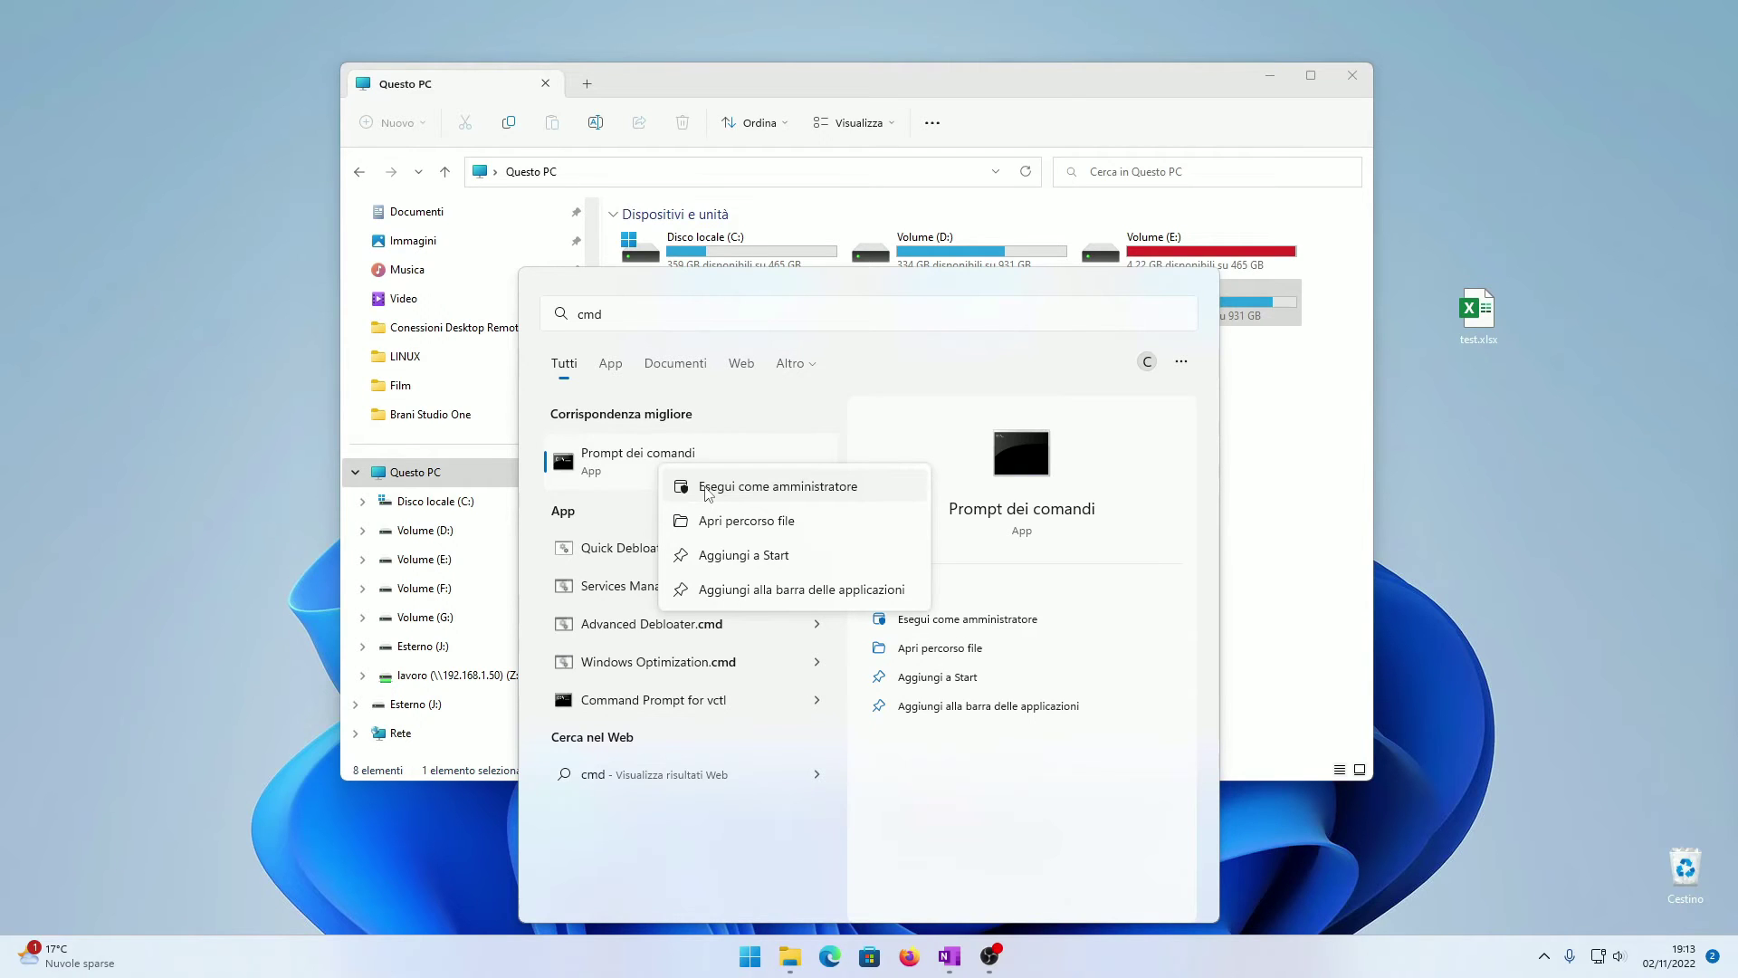
{"action": "left_click", "coordinate": [709, 492]}
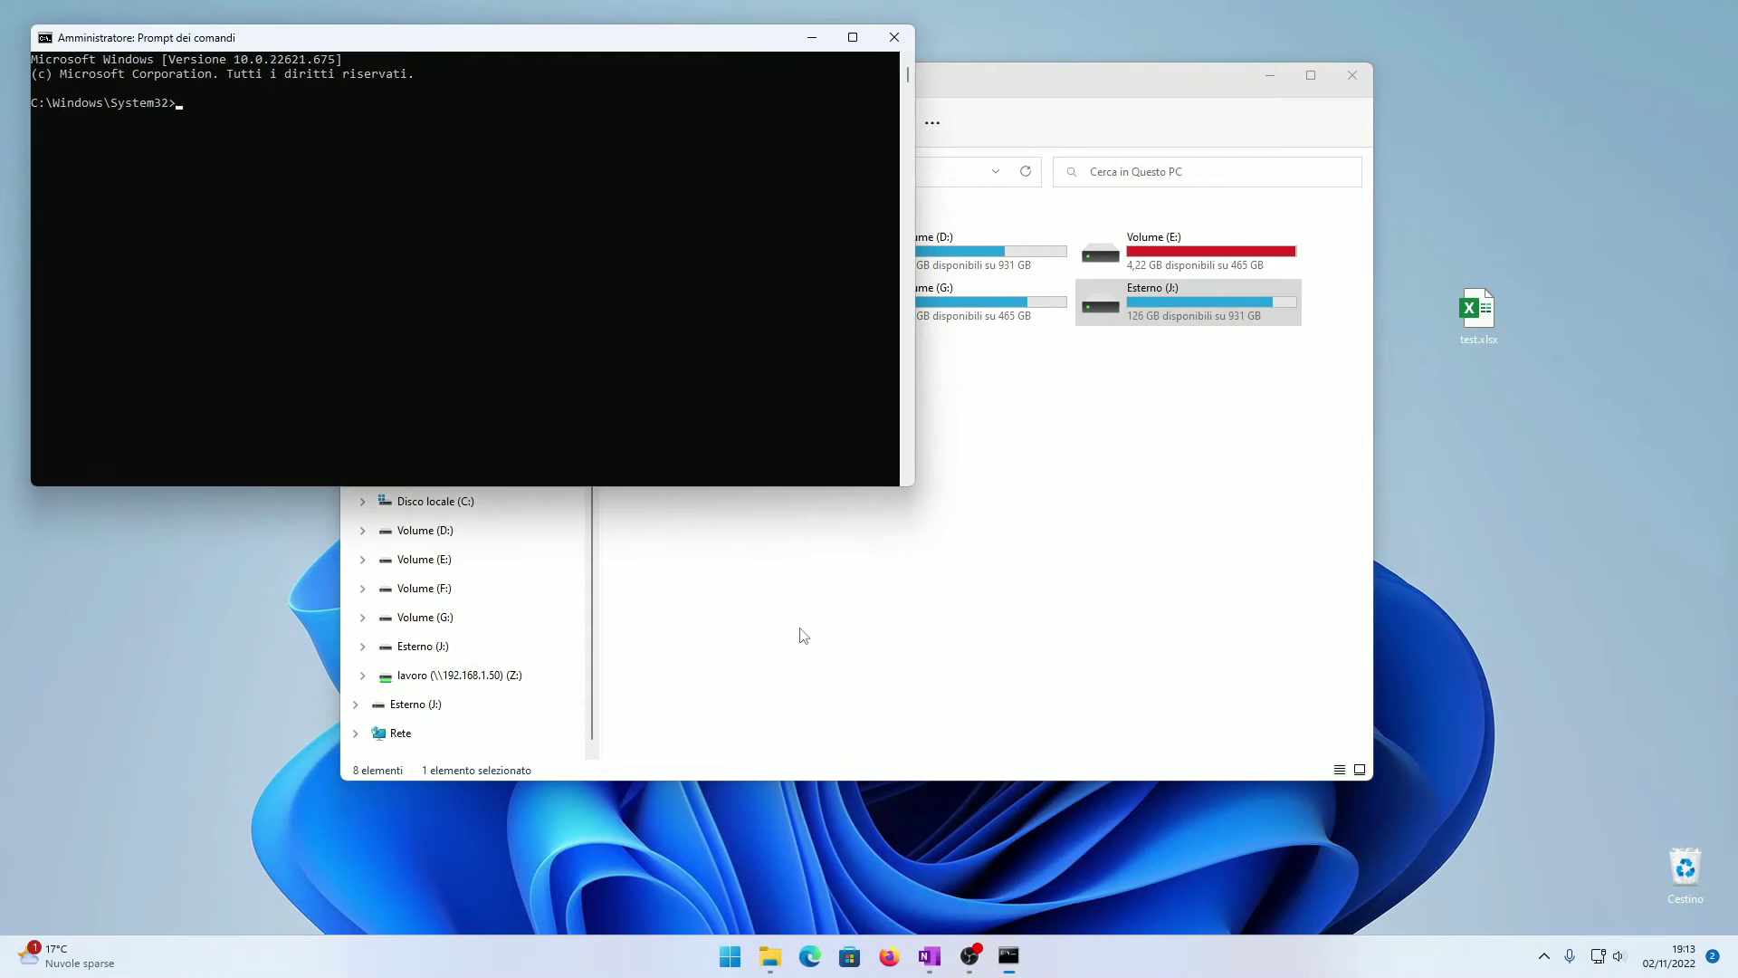
{"action": "left_click_drag", "start_coordinate": [695, 39], "coordinate": [1012, 142]}
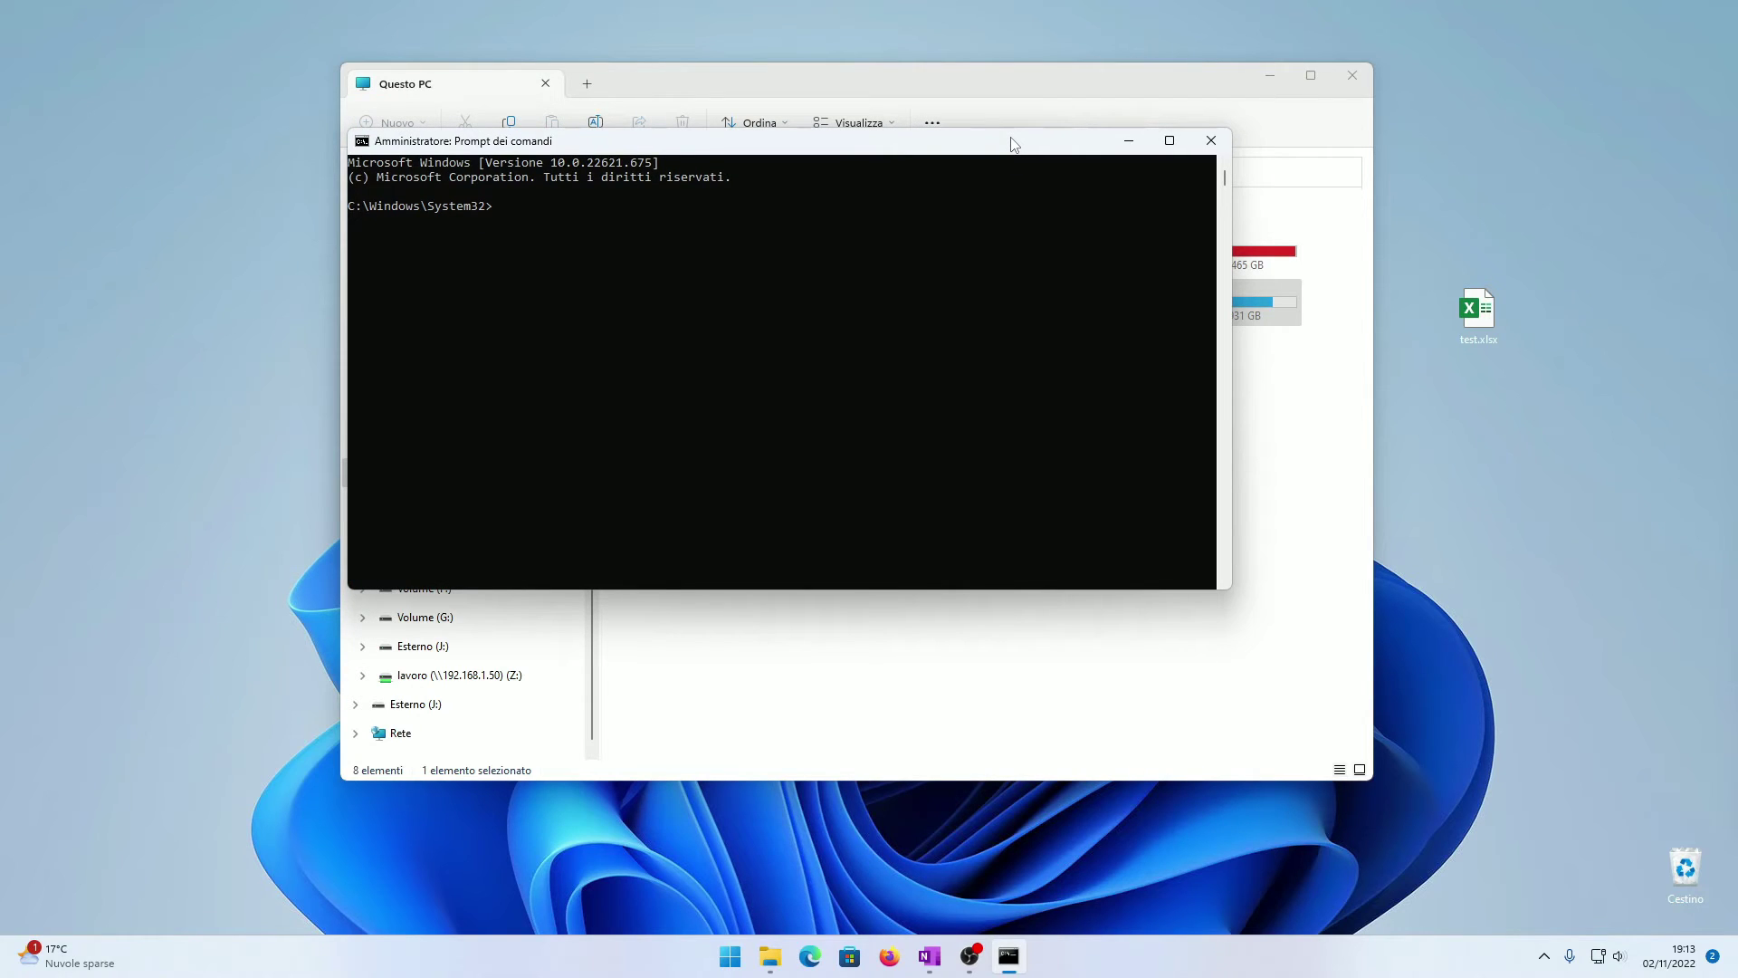
Start diskpart in the Command Prompt and list the disks with list disk.
{"action": "type", "text": "diskpart"}
{"action": "key", "text": "Return"}
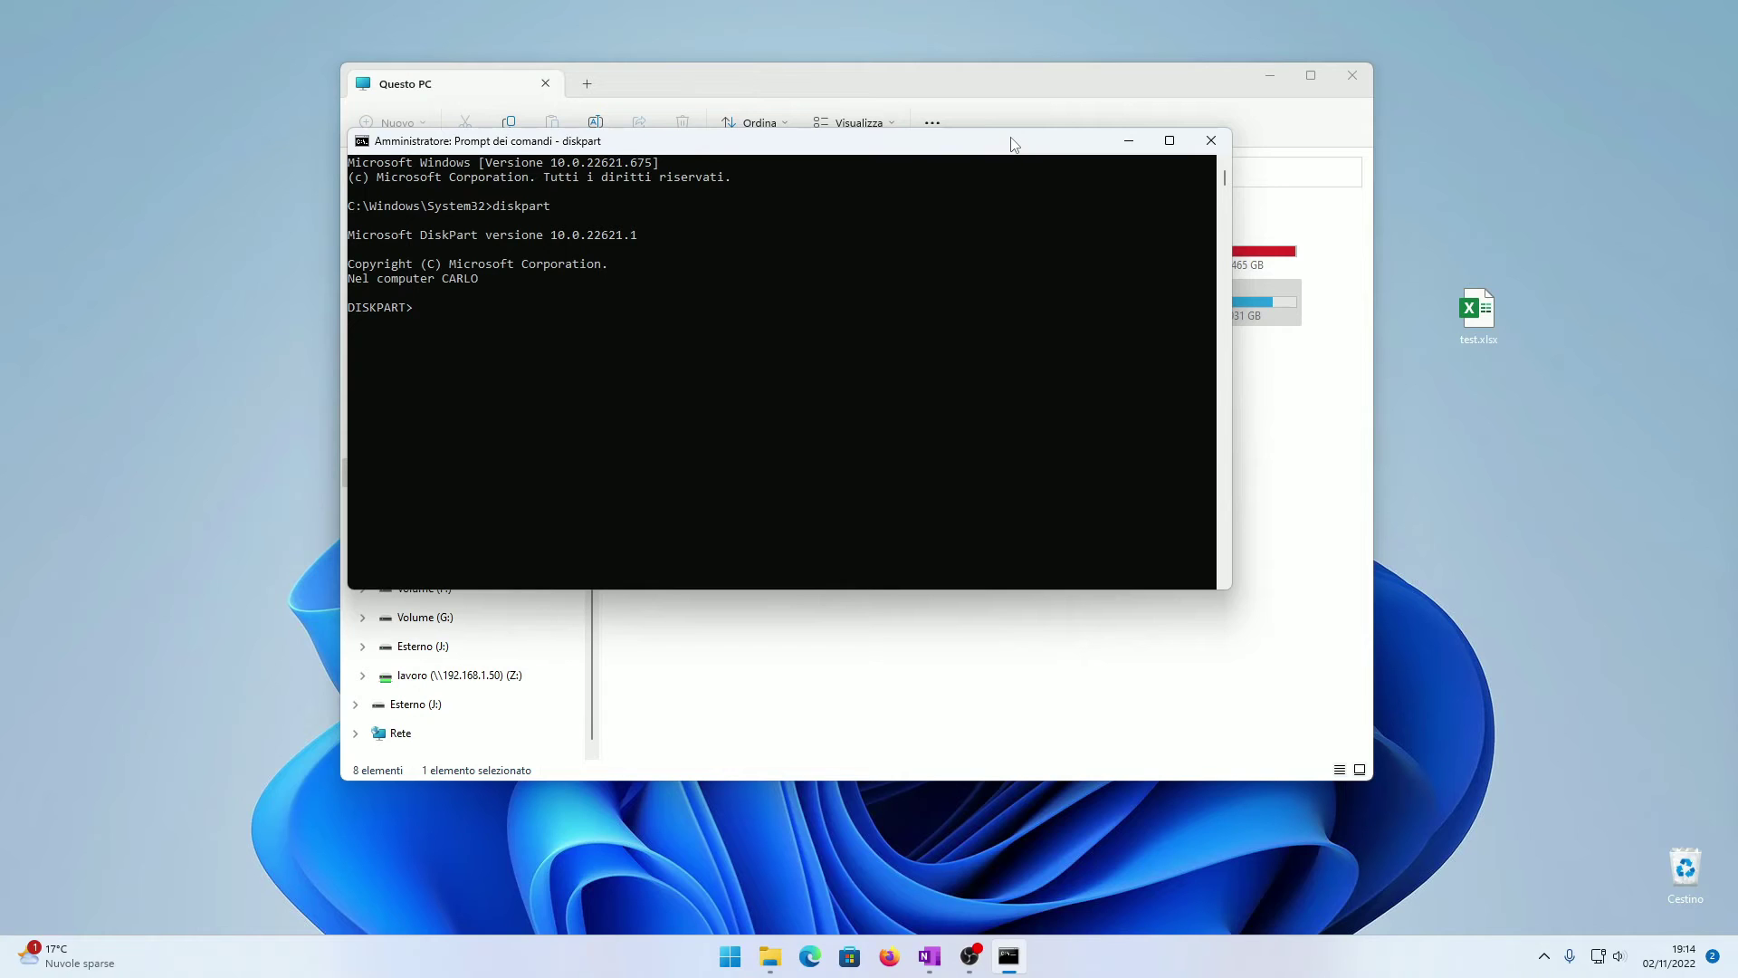
{"action": "type", "text": "list disk"}
{"action": "key", "text": "Return"}
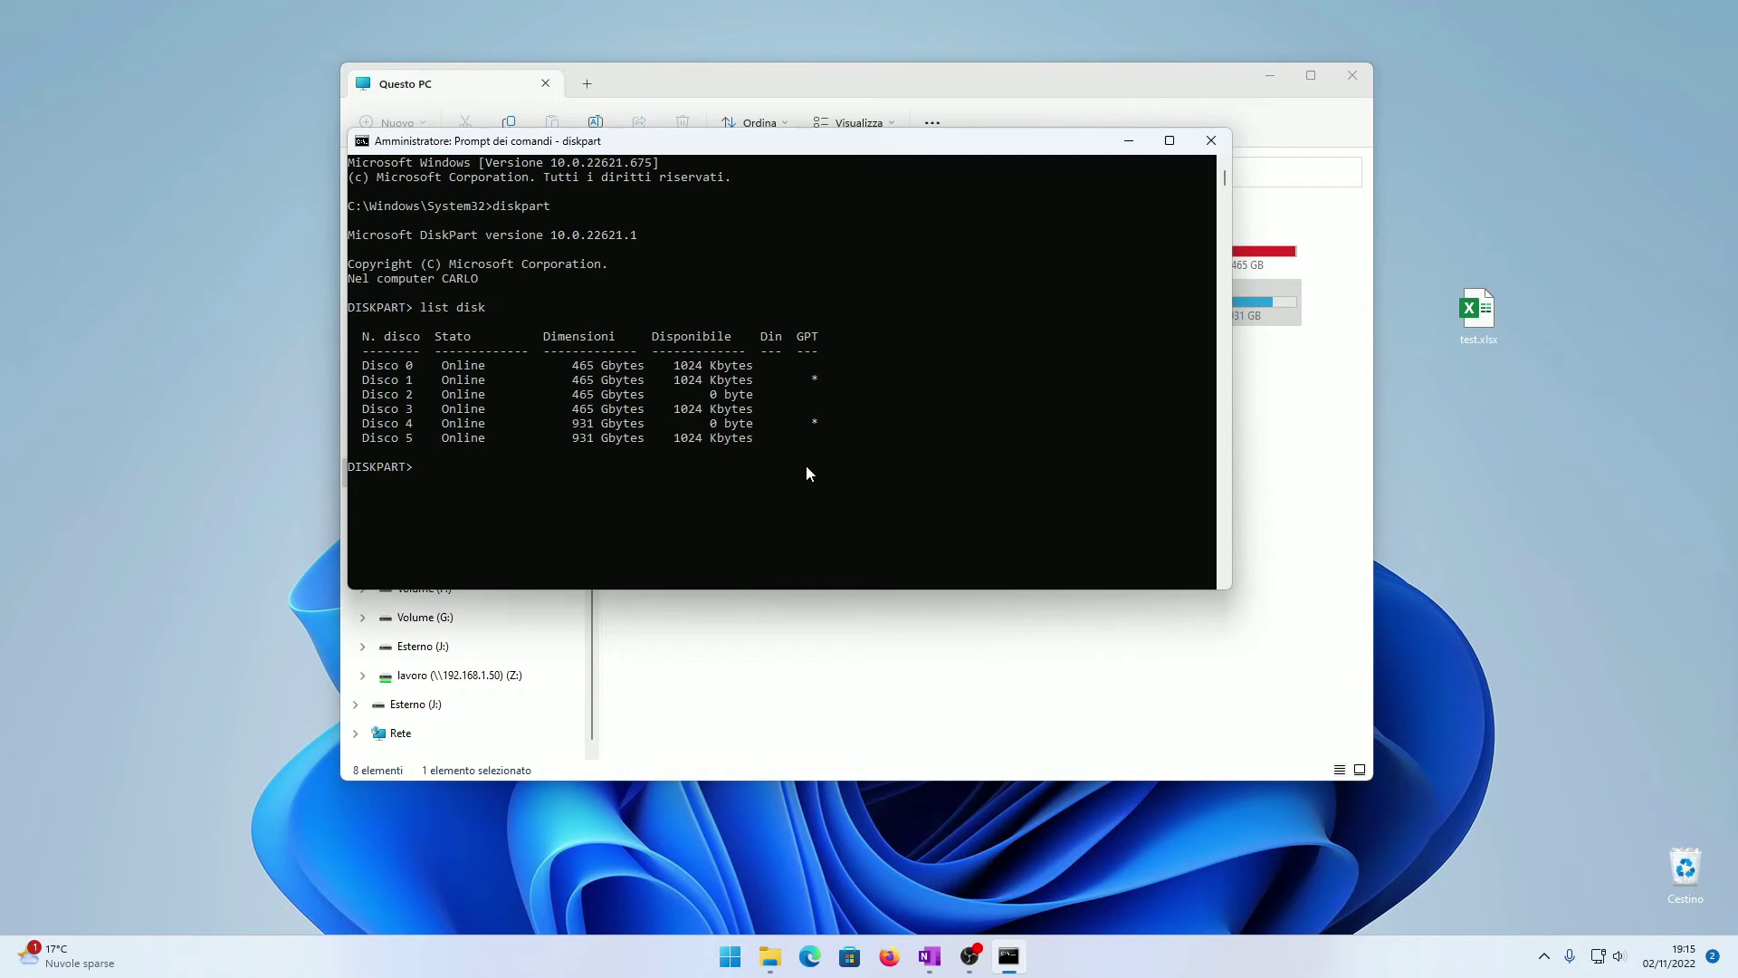
Select disk 5 in DiskPart and clear its read-only attribute with attributes disk clear readonly.
{"action": "type", "text": "select disk 5"}
{"action": "key", "text": "Return"}
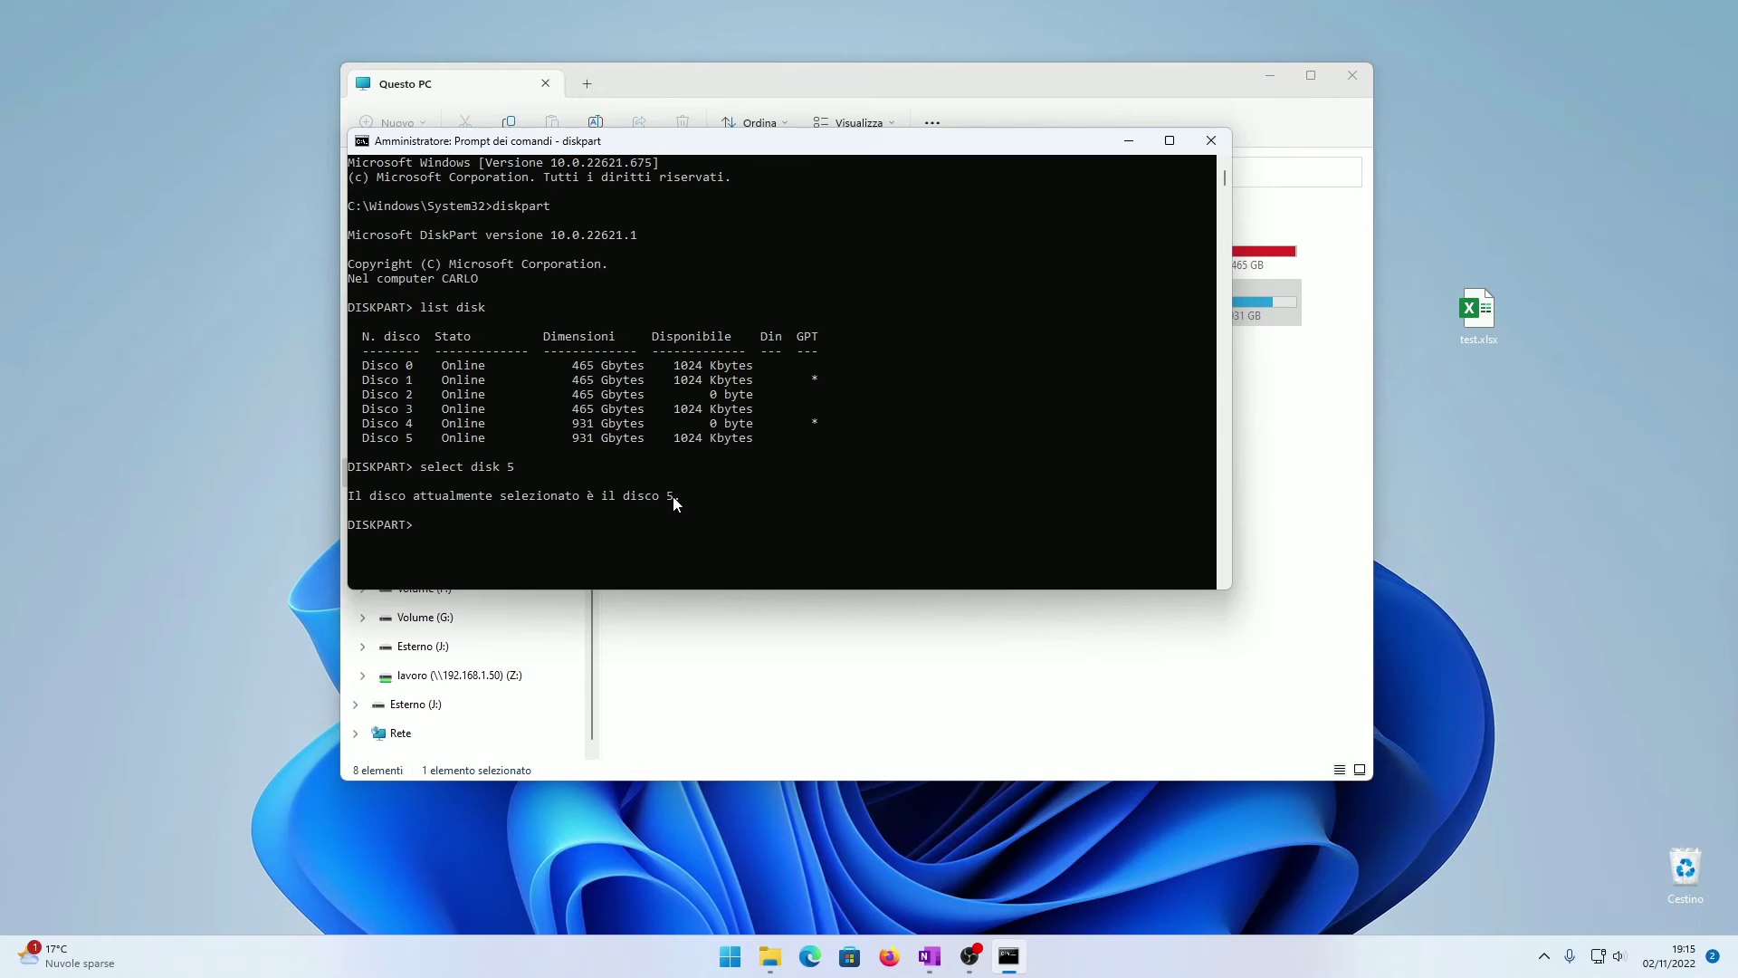
{"action": "type", "text": "attributes disk clear readonly"}
{"action": "key", "text": "Return"}
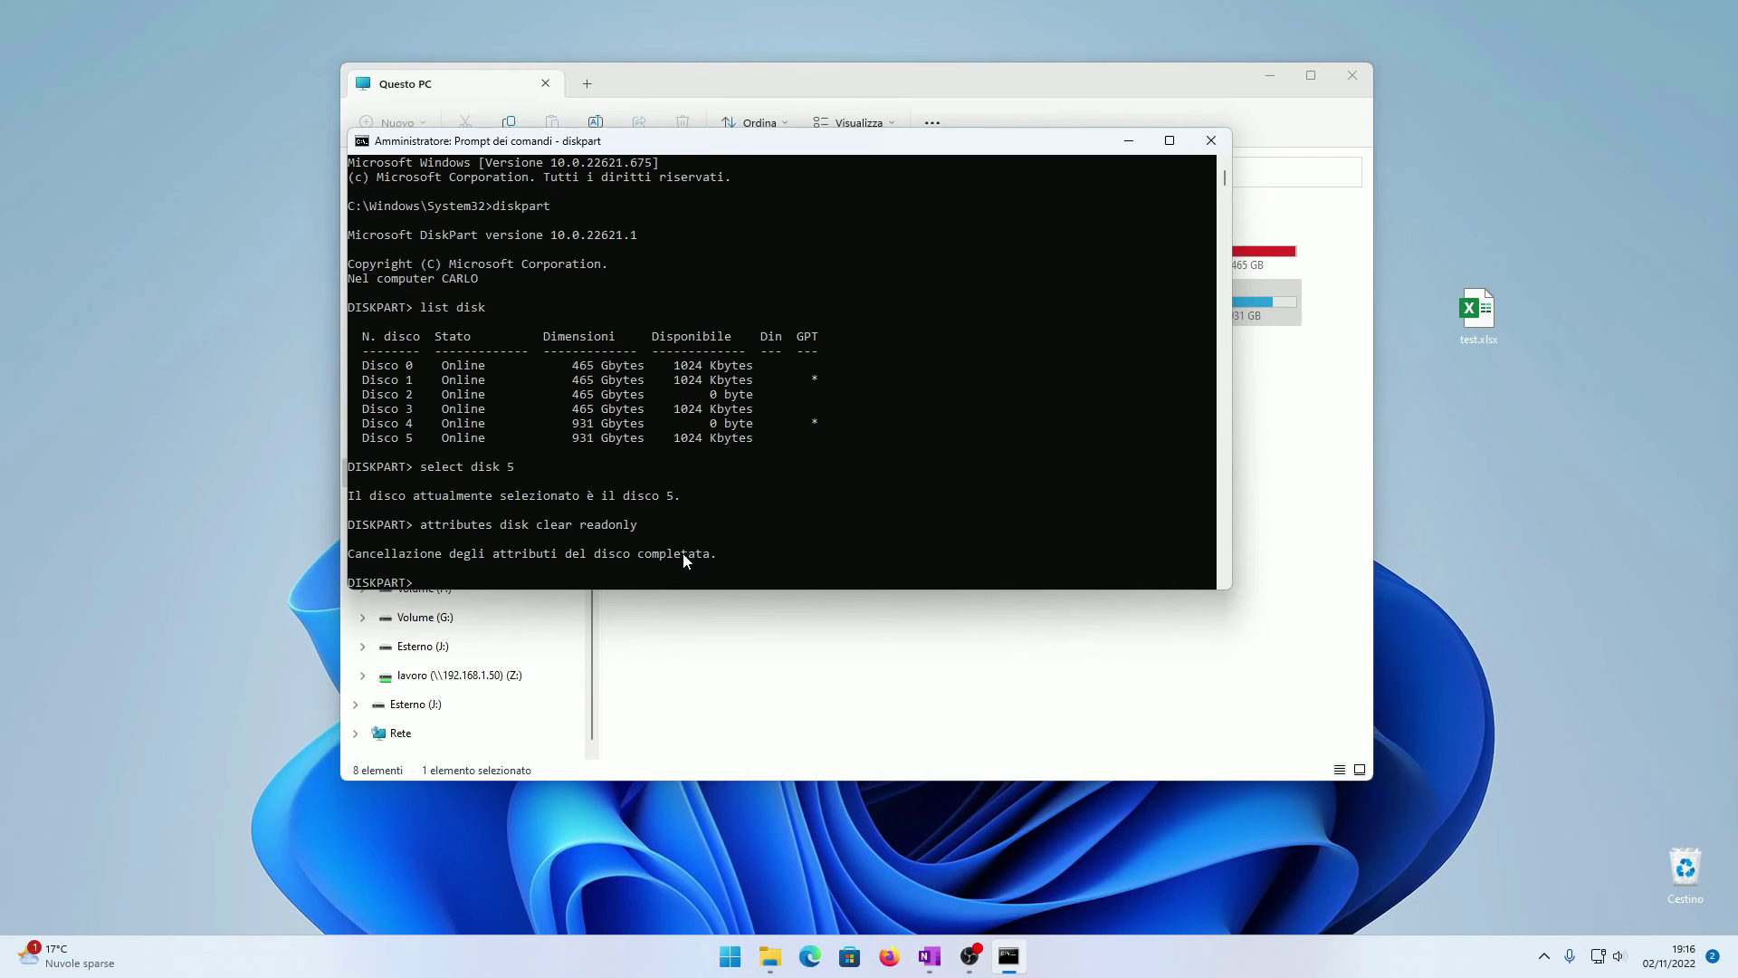
Exit DiskPart and close the Command Prompt.
{"action": "type", "text": "exit"}
{"action": "key", "text": "Return"}
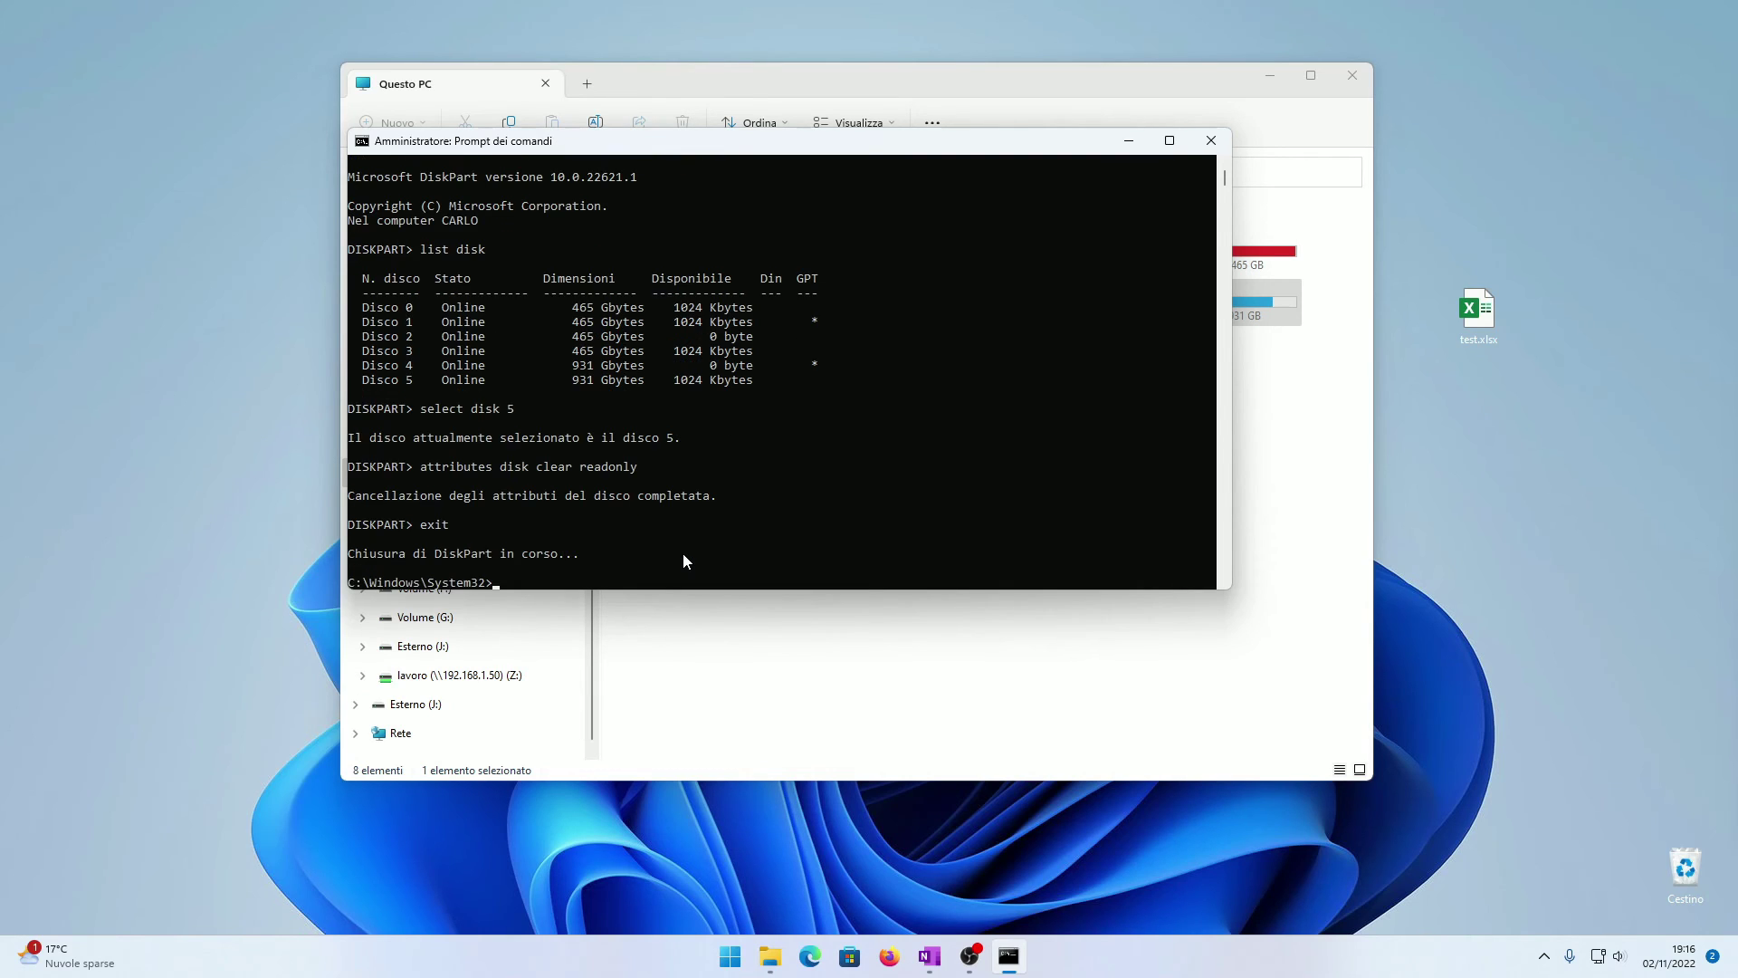
{"action": "type", "text": "exit"}
{"action": "key", "text": "Return"}
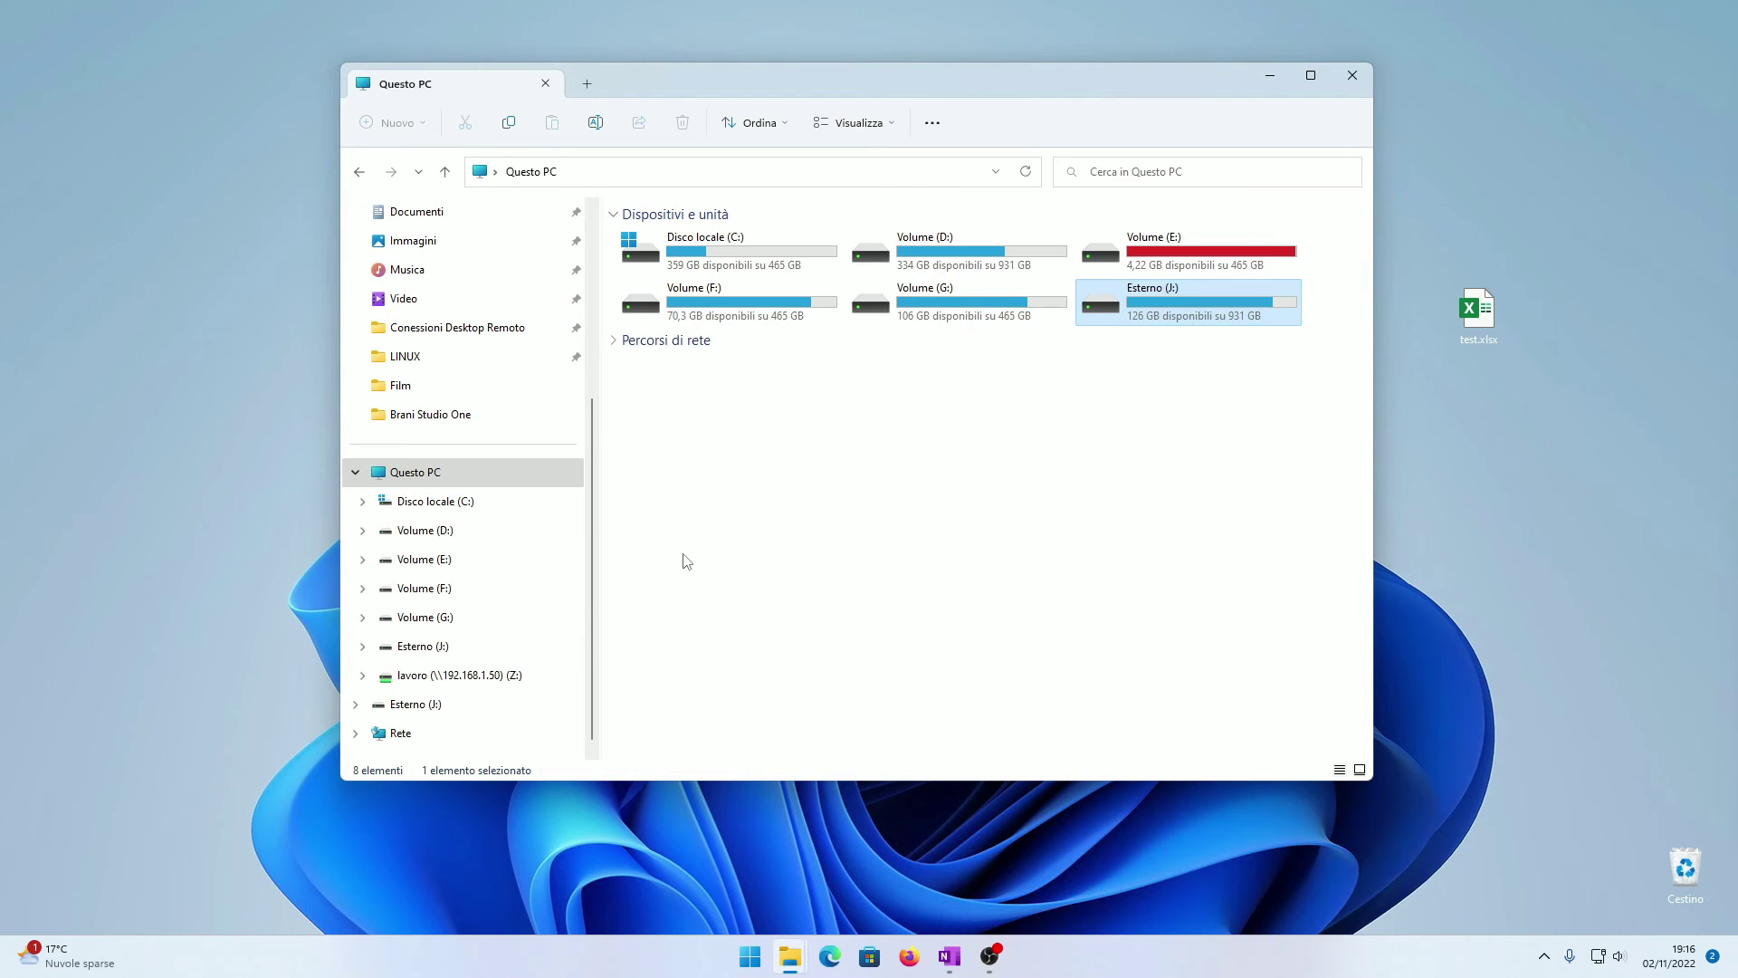
Copy test.xlsx from the desktop into the Virtual Machines folder on Esterno (J:).
{"action": "double_click", "coordinate": [1177, 313]}
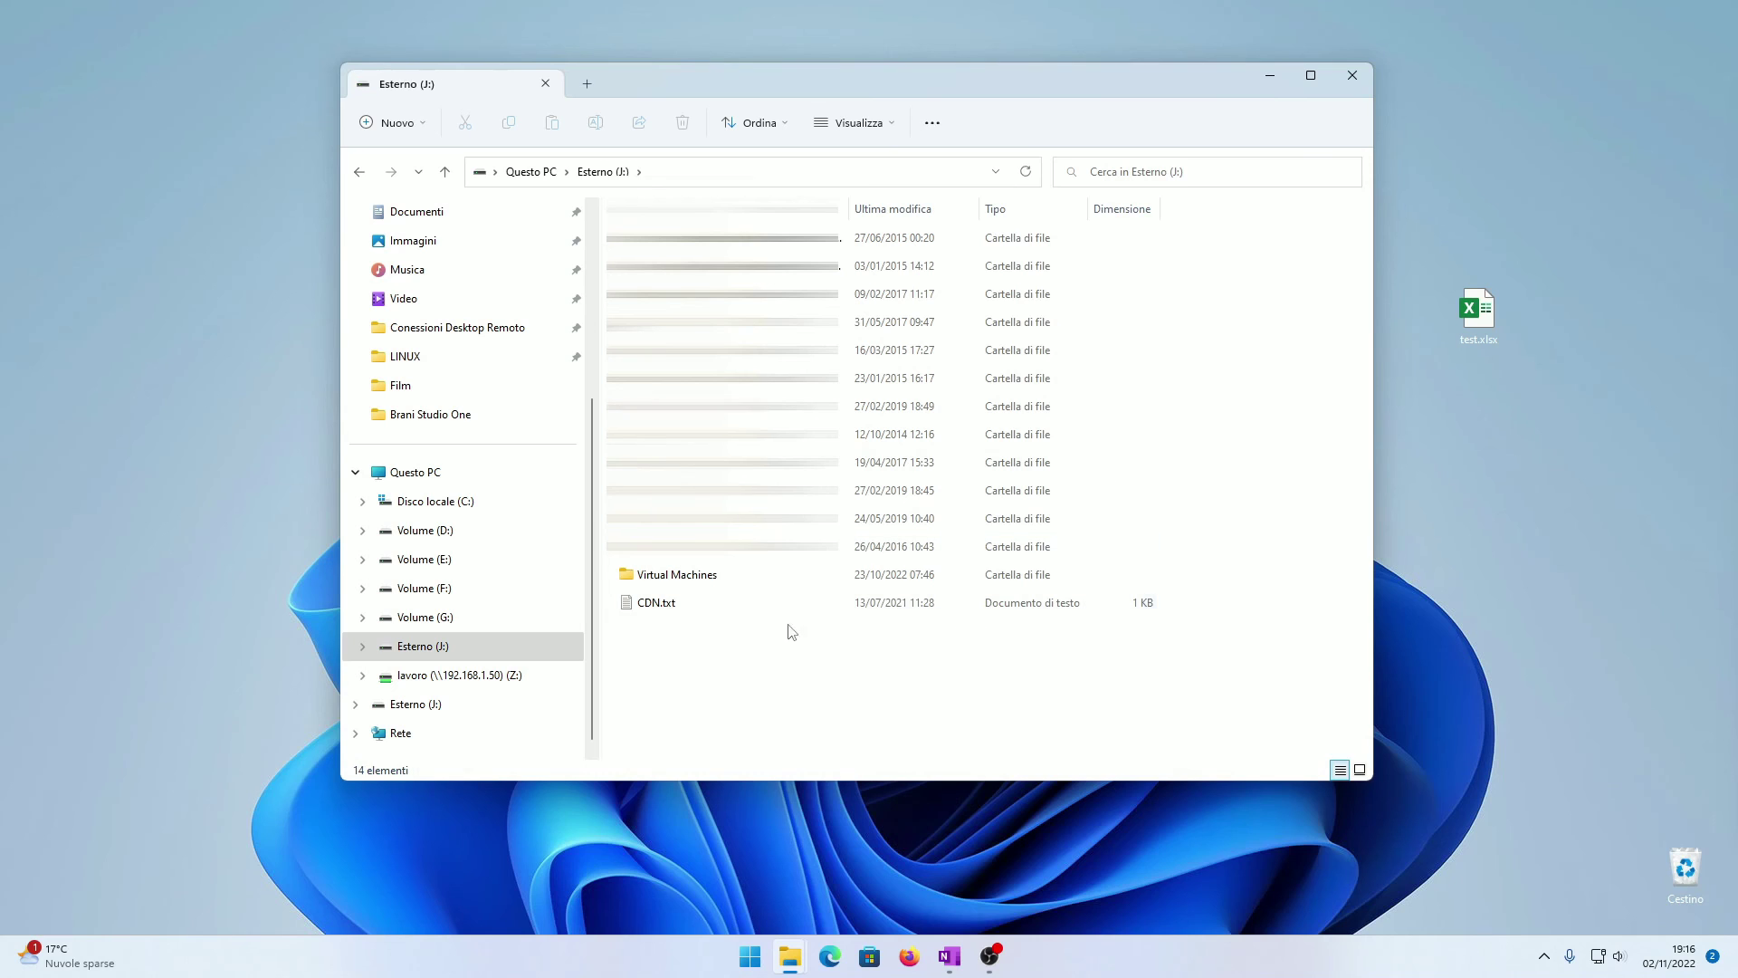
{"action": "double_click", "coordinate": [720, 576]}
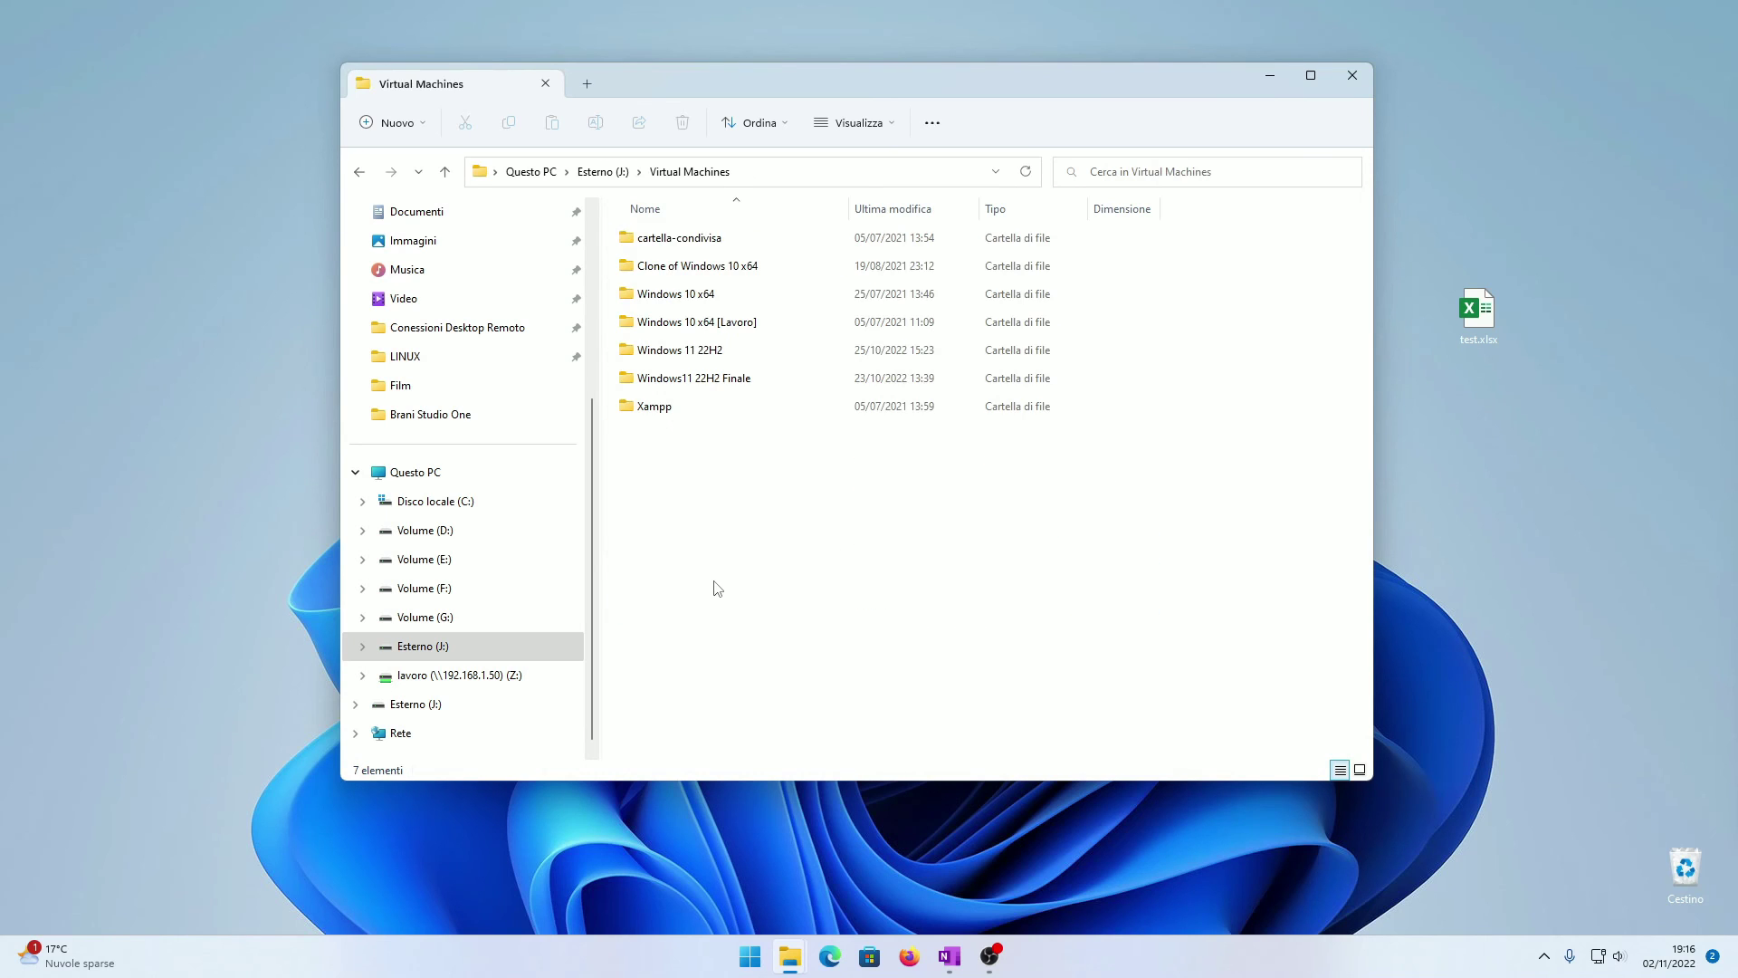
{"action": "left_click_drag", "start_coordinate": [1487, 286], "coordinate": [1016, 508]}
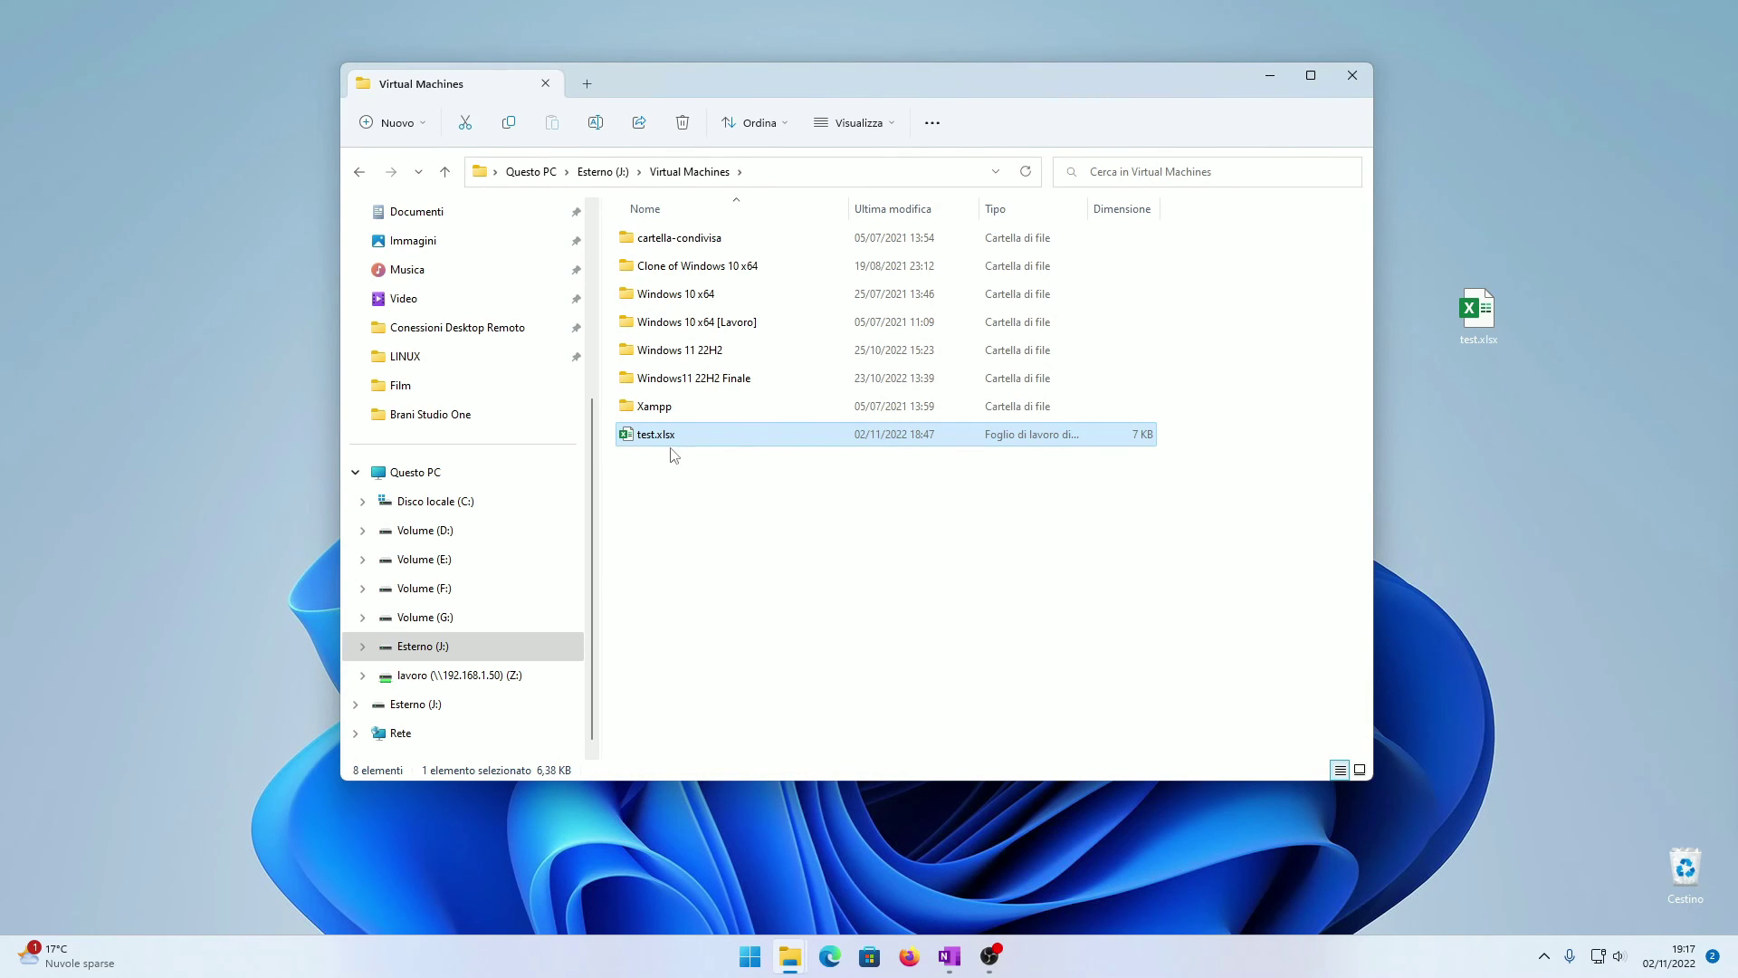
{"action": "mouse_move", "coordinate": [671, 445]}
Create a new folder in Virtual Machines, keeping its default name.
{"action": "left_click", "coordinate": [773, 514]}
{"action": "right_click", "coordinate": [772, 515]}
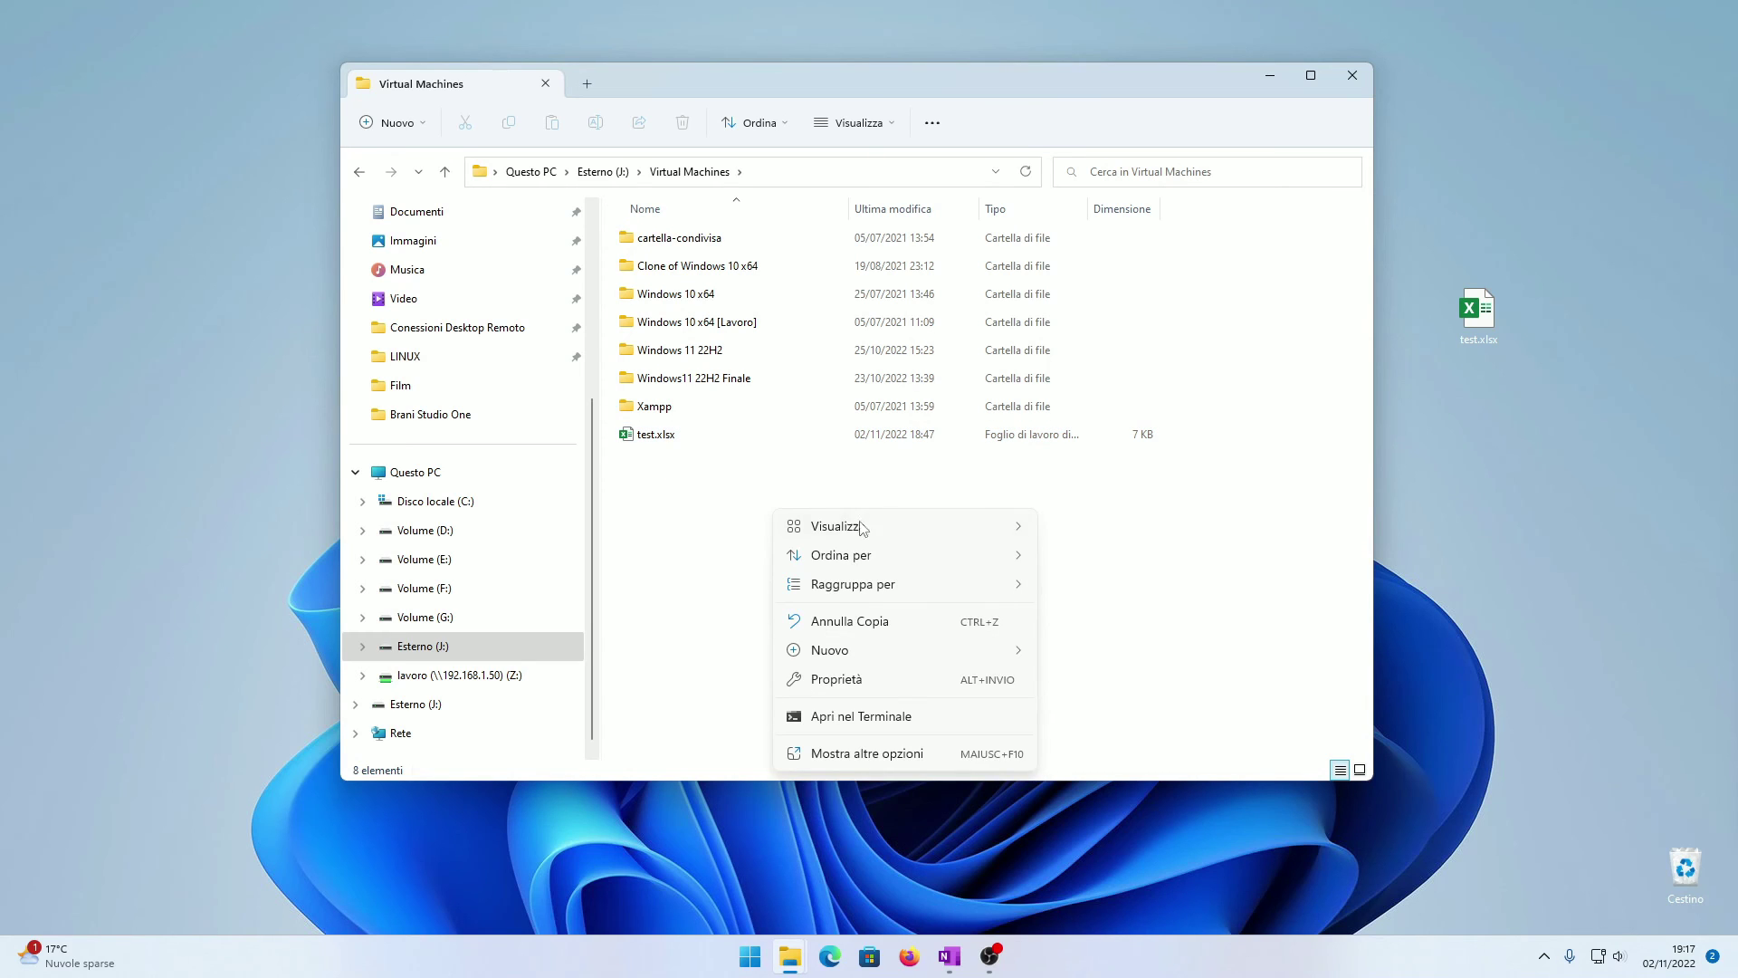
{"action": "mouse_move", "coordinate": [879, 659]}
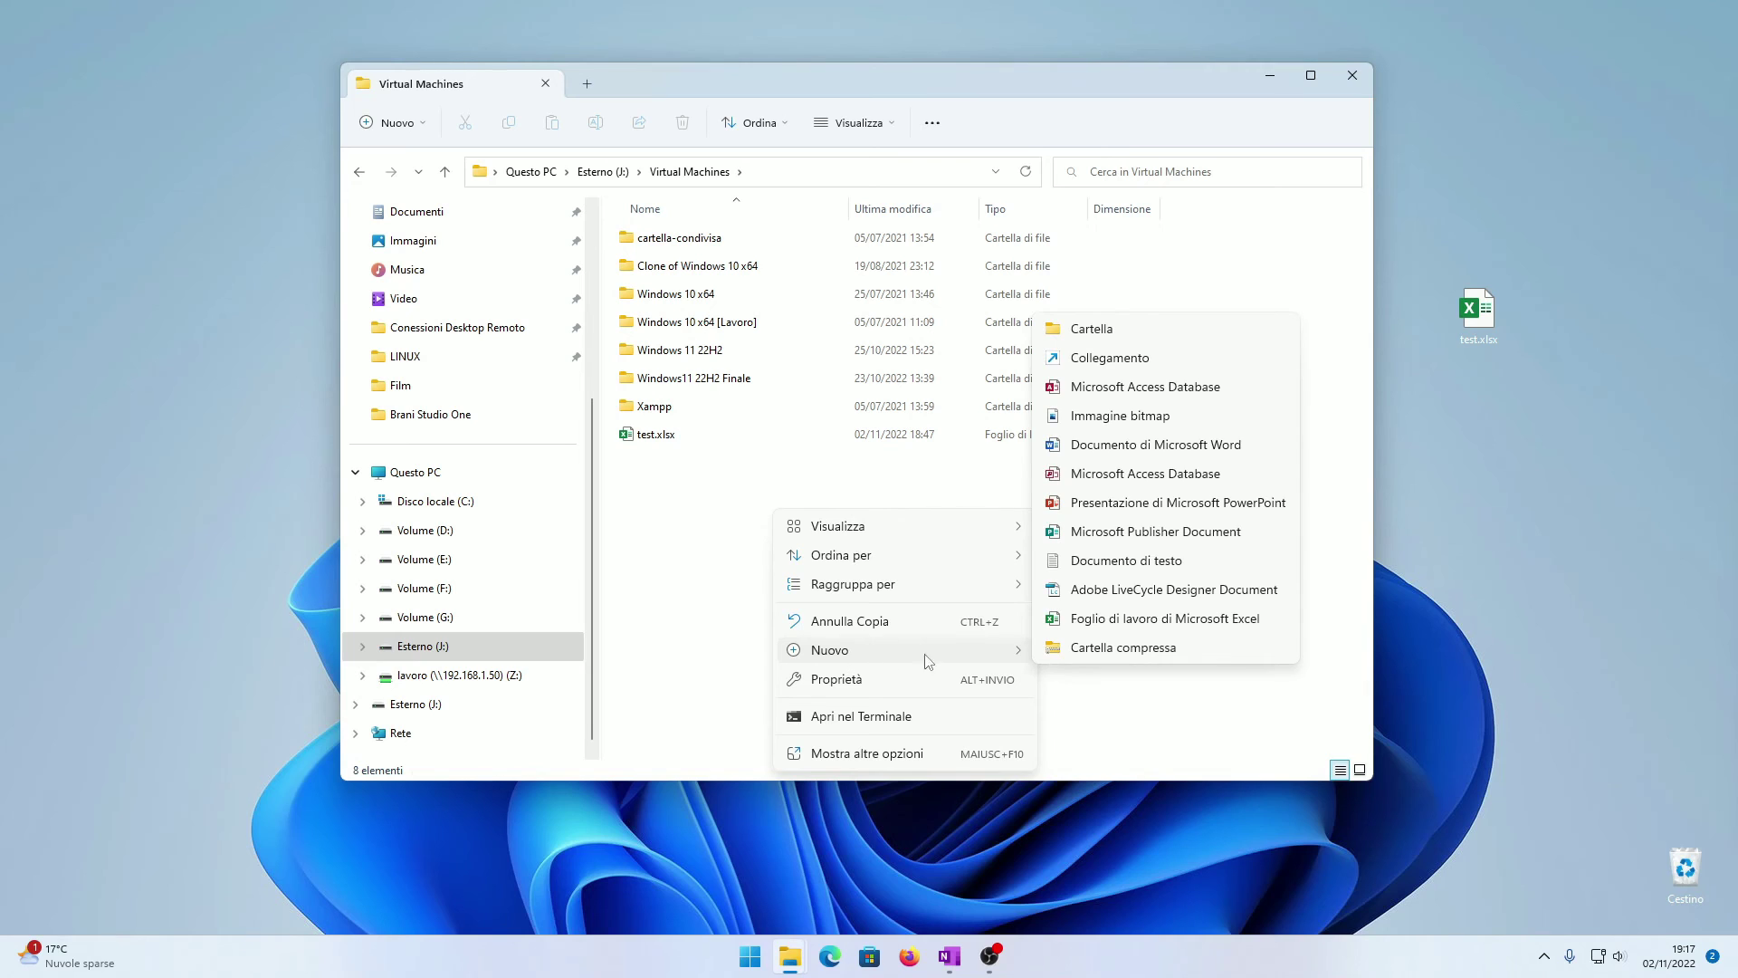
{"action": "left_click", "coordinate": [1107, 335]}
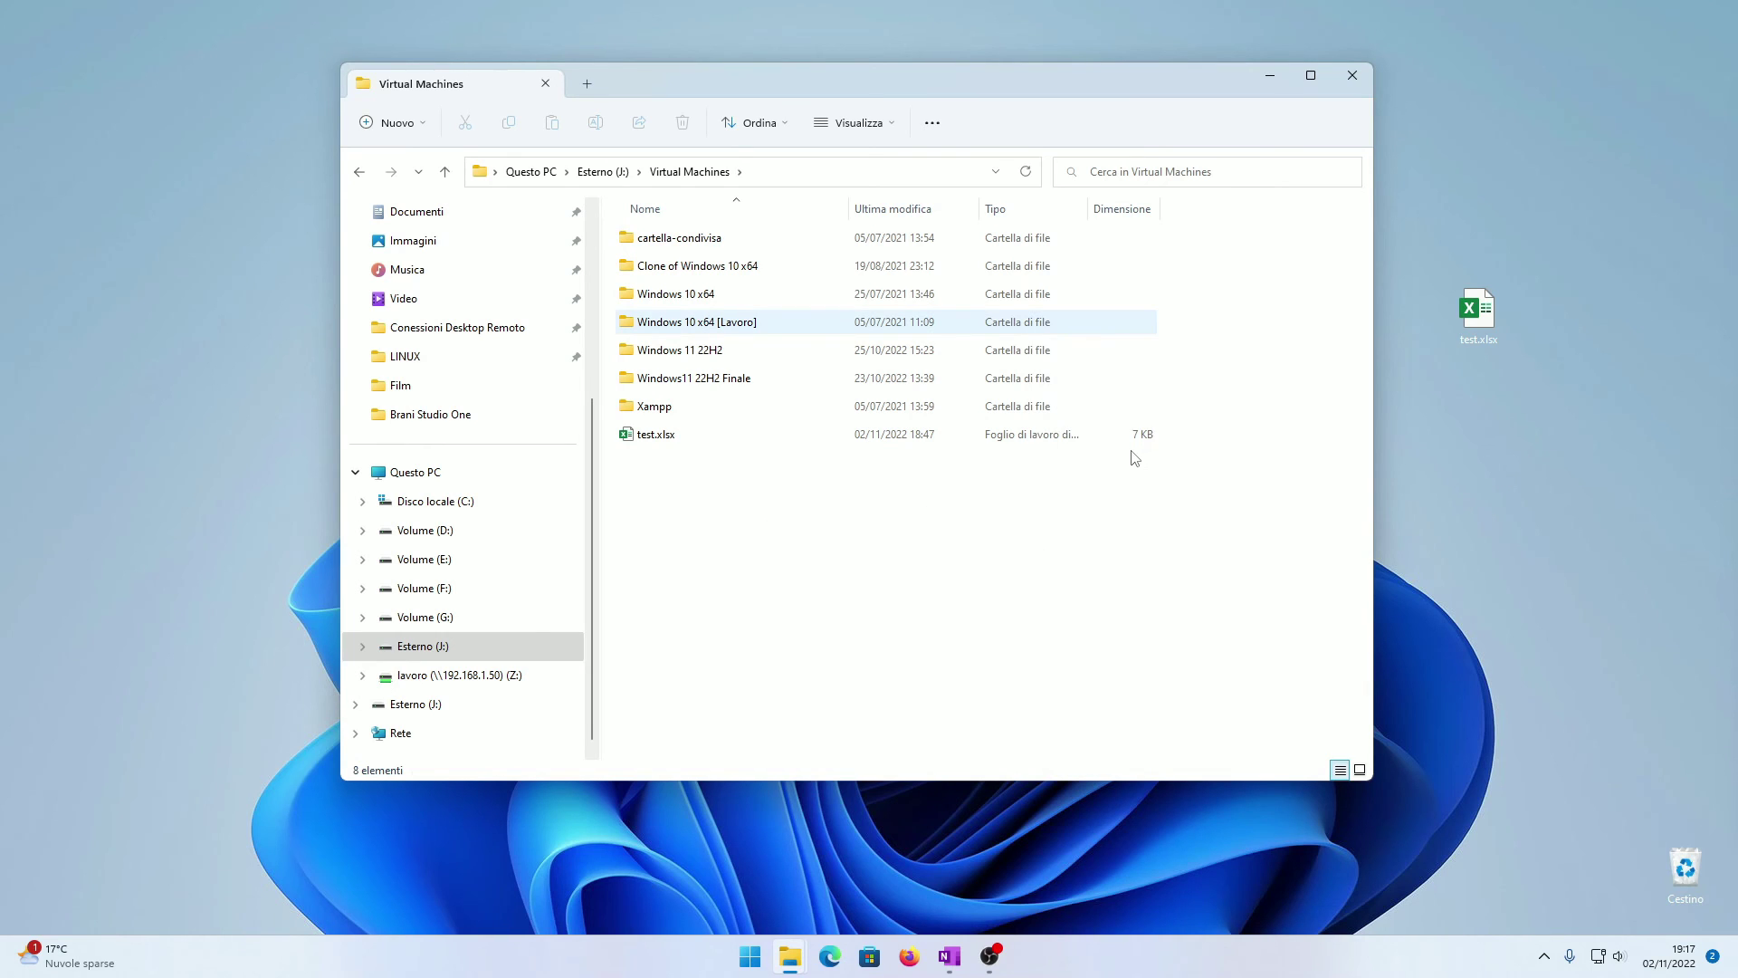
{"action": "left_click", "coordinate": [806, 549]}
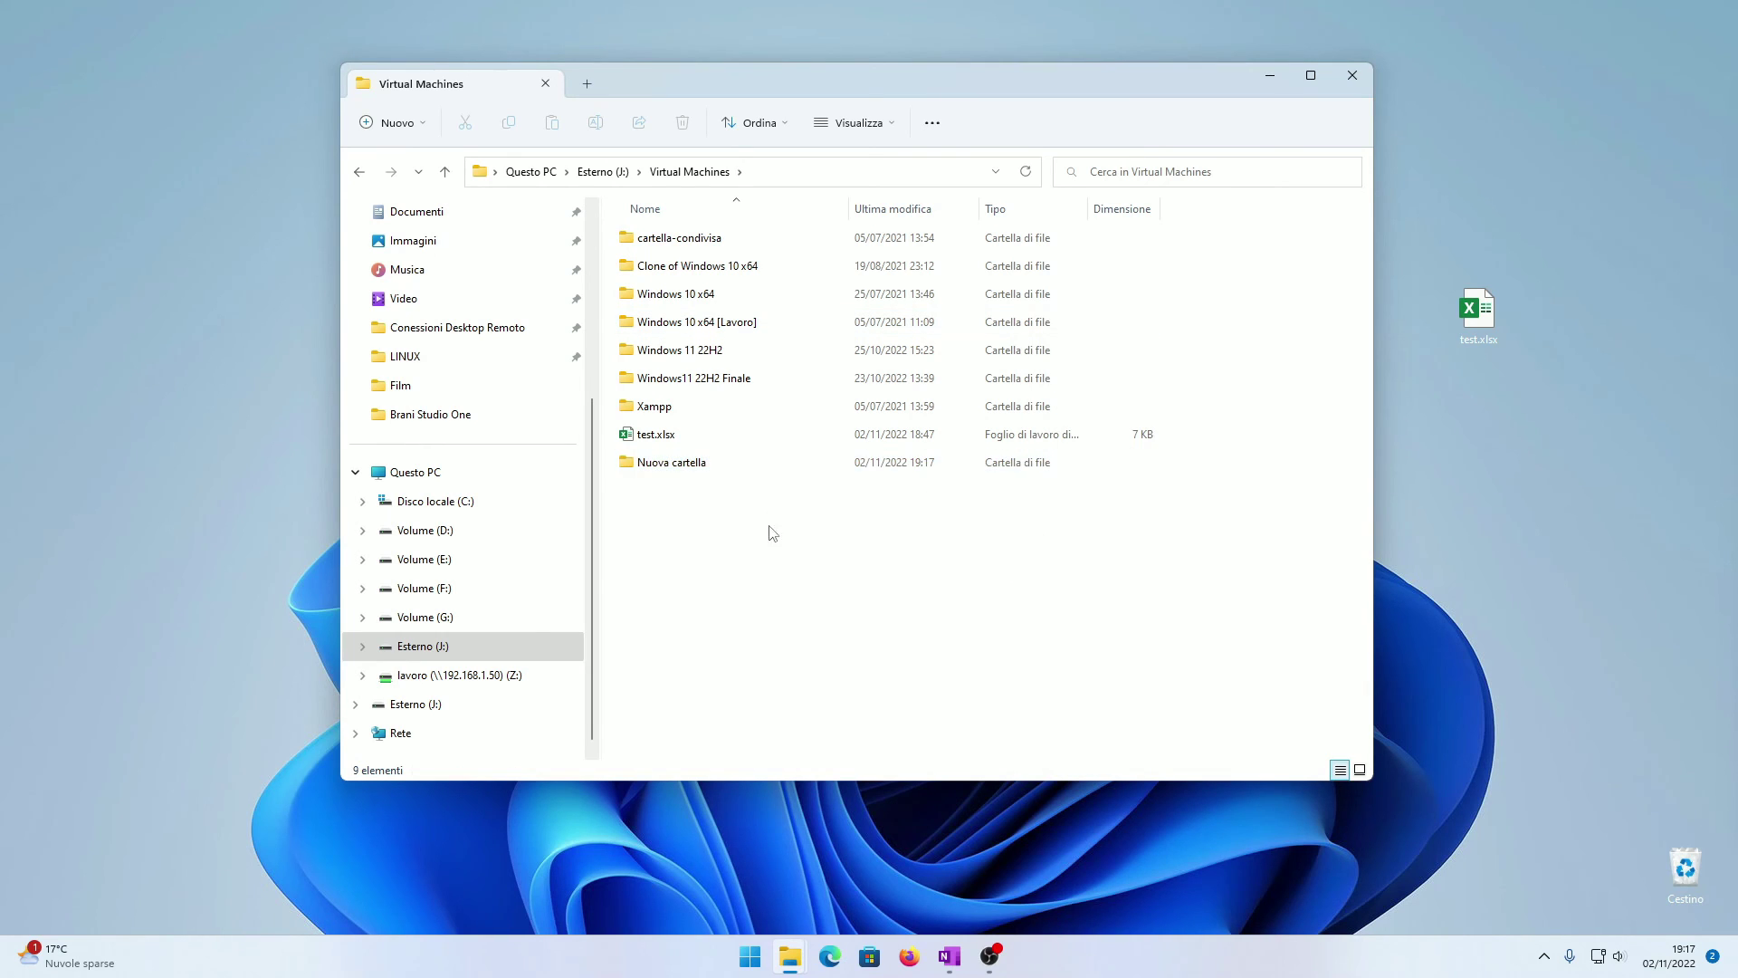
Move test.xlsx from Virtual Machines into the newly created folder and open that folder.
{"action": "left_click", "coordinate": [700, 470]}
{"action": "left_click_drag", "start_coordinate": [661, 438], "coordinate": [707, 467]}
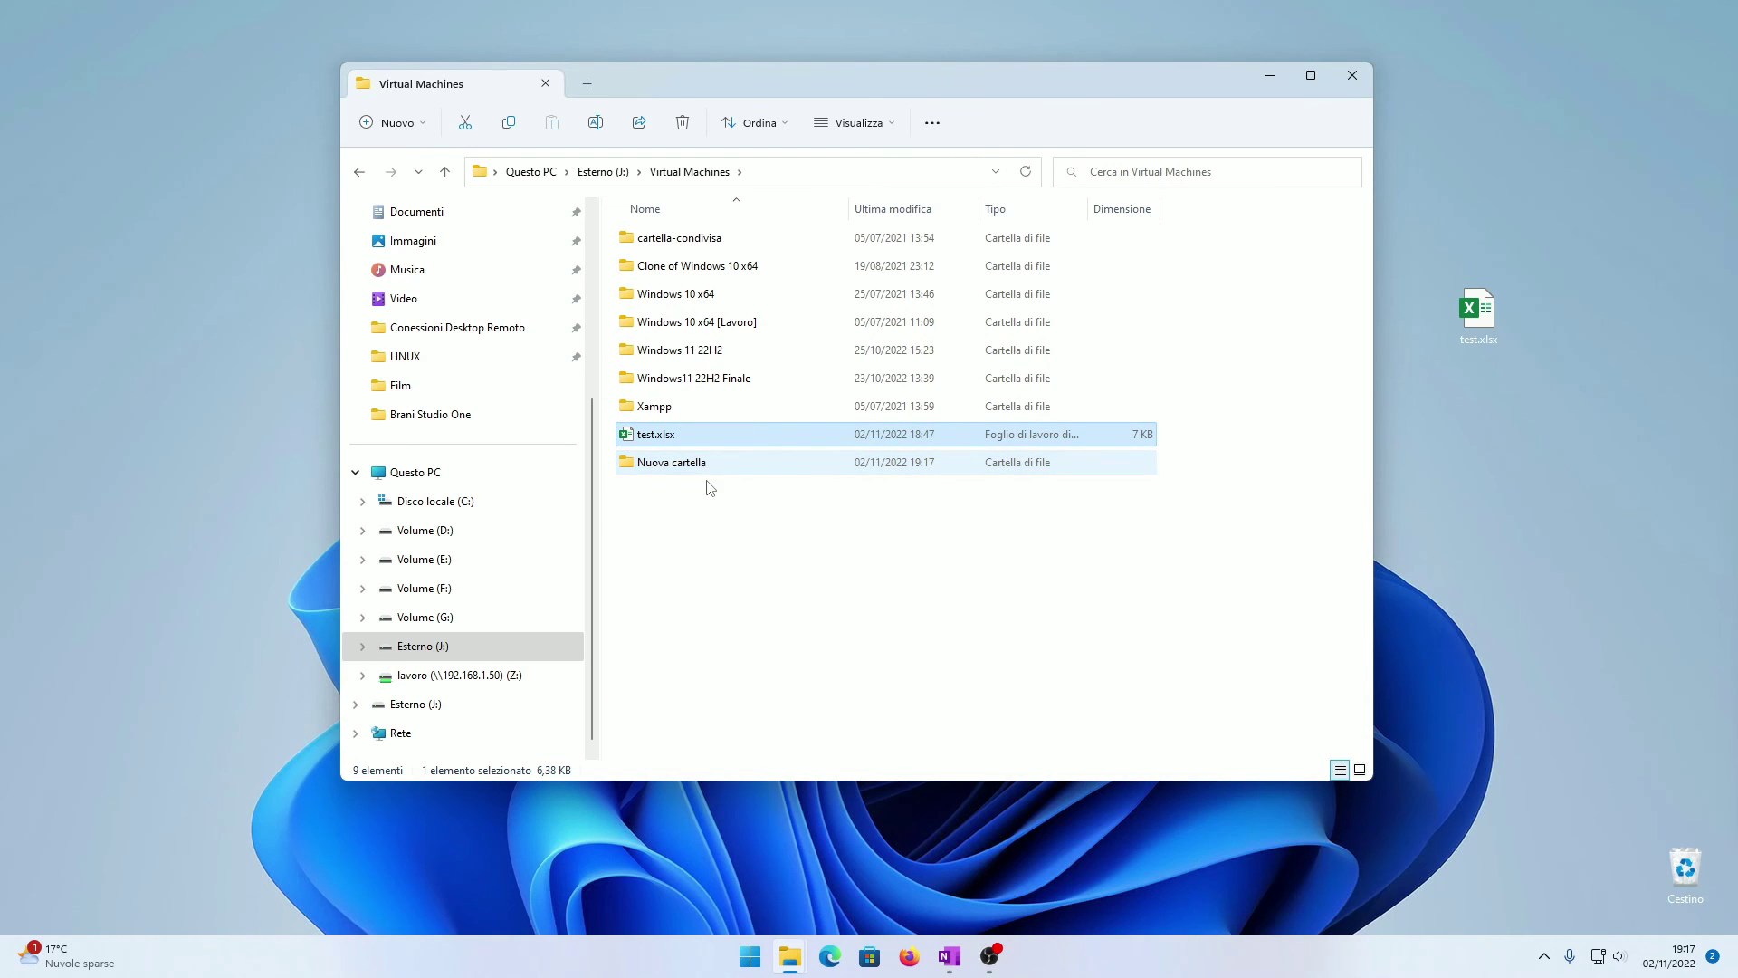
{"action": "double_click", "coordinate": [694, 439]}
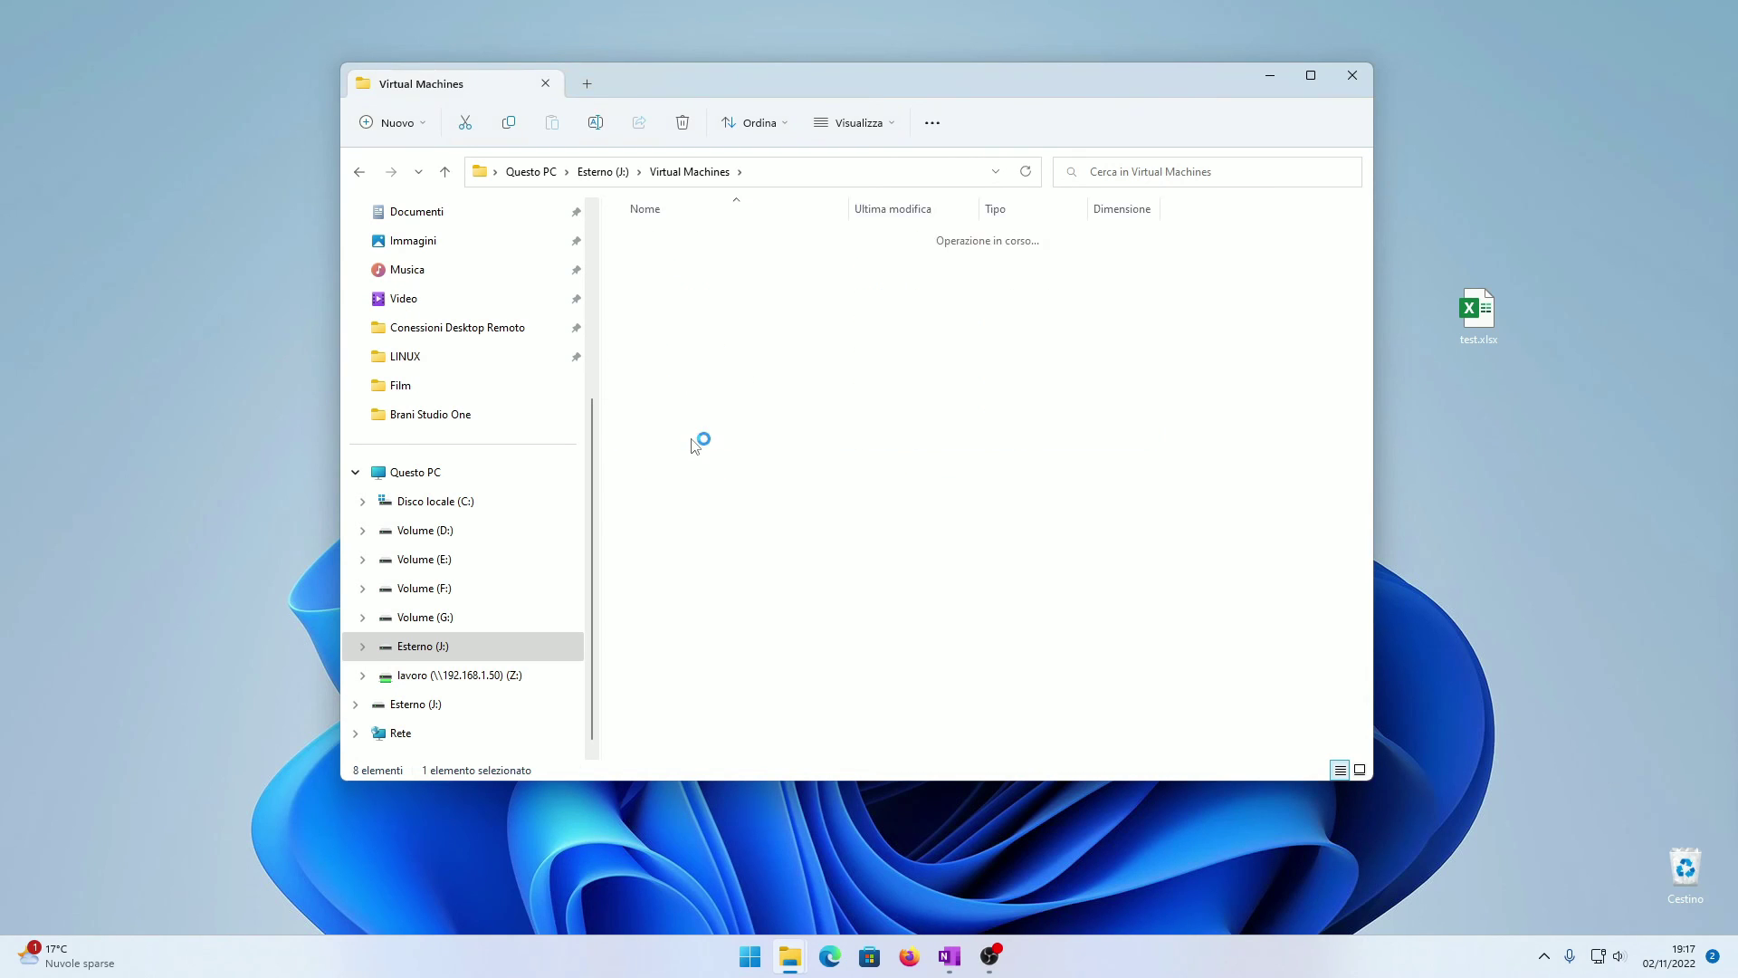